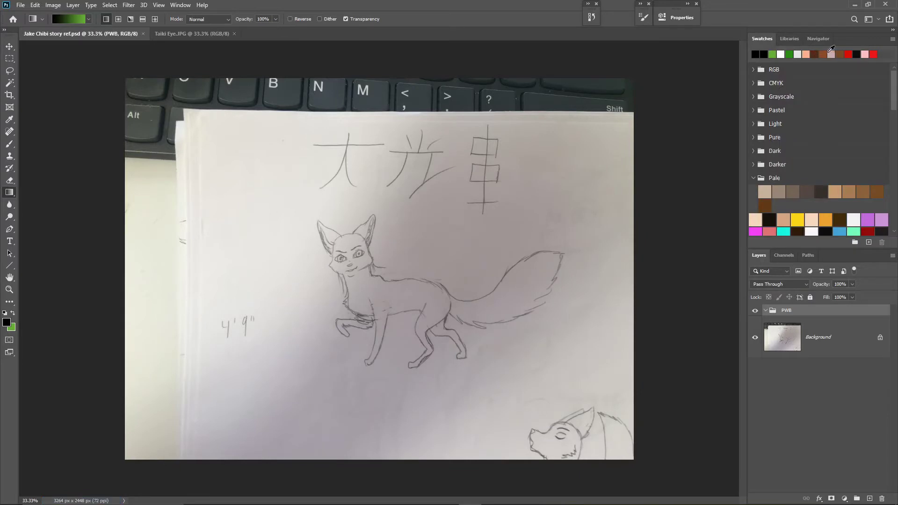
Collapse and hide the PWB group and create two layer groups above it, named BG and Sketch.
key("d")
key("shift+g")
left_click(859, 423)
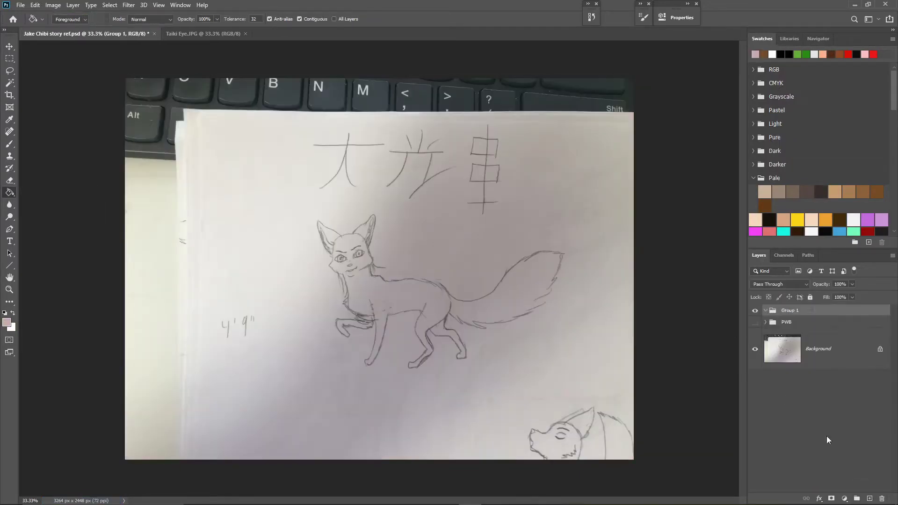
key("ctrl+g")
double_click(792, 310)
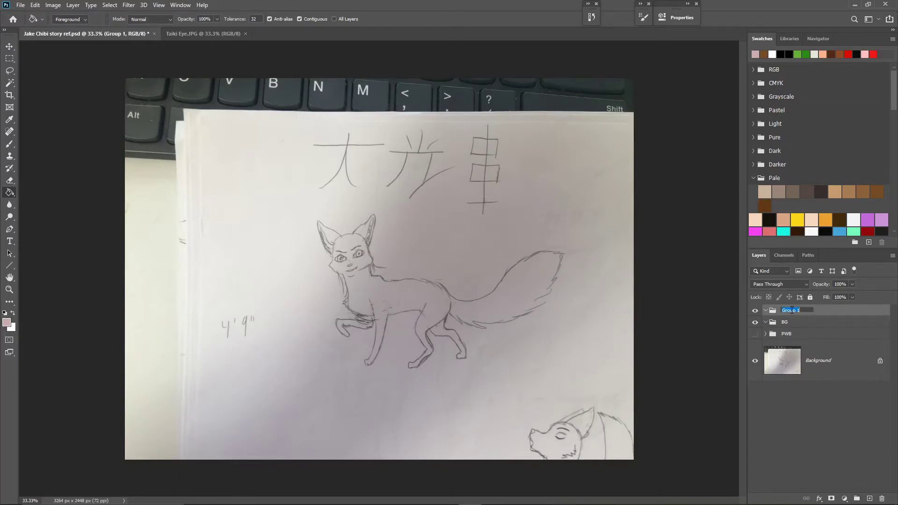
Add an empty layer inside the Sketch group, ready for black brush linework.
key("d")
key("b")
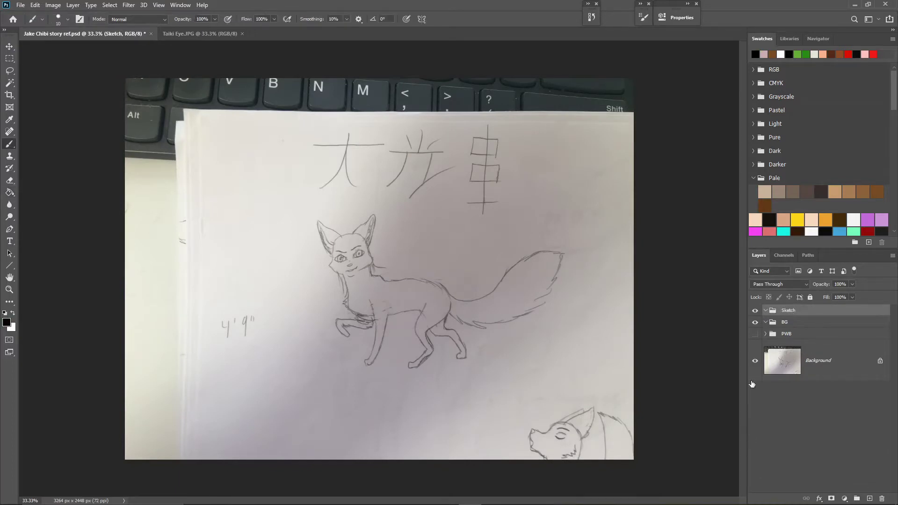
left_click(870, 499)
left_click(819, 38)
Trace the fox's head outline in black, covering the crown, both sides, the cheeks and the jaw.
scroll(405, 293, "up", 5)
scroll(406, 294, "up", 2)
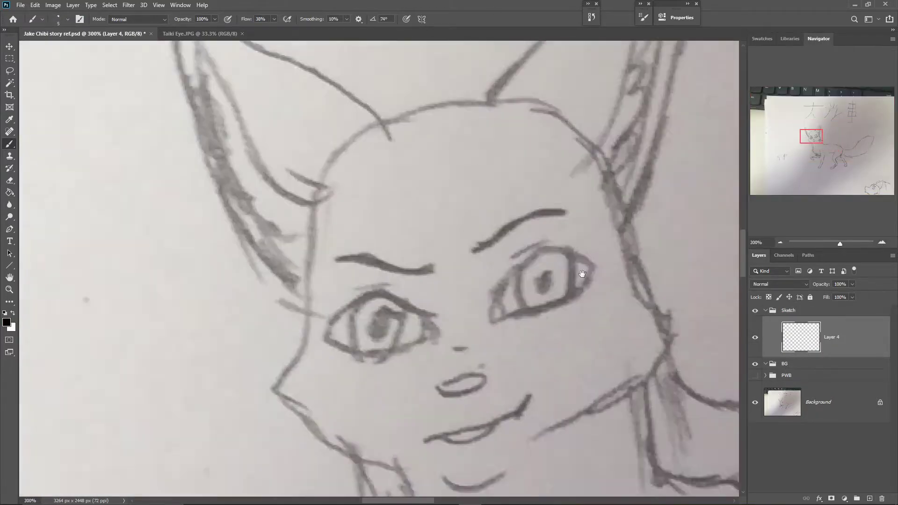
left_click_drag(341, 200, 471, 187)
key("ctrl+z")
left_click_drag(341, 201, 526, 178)
mouse_move(656, 234)
left_mouse_down()
mouse_move(528, 371)
mouse_move(631, 179)
left_mouse_up()
mouse_move(290, 227)
left_mouse_down()
mouse_move(253, 407)
mouse_move(218, 313)
left_mouse_up()
mouse_move(232, 327)
left_mouse_down()
mouse_move(344, 382)
mouse_move(299, 479)
left_mouse_up()
left_click_drag(433, 454, 545, 369)
Trace the fox's right-hand ear over the pencil sketch, including its inner edge and fur tufts.
left_click_drag(510, 185, 523, 343)
mouse_move(567, 95)
left_mouse_down()
mouse_move(516, 395)
mouse_move(392, 278)
left_mouse_up()
left_click_drag(556, 130, 493, 316)
left_click_drag(537, 202, 519, 340)
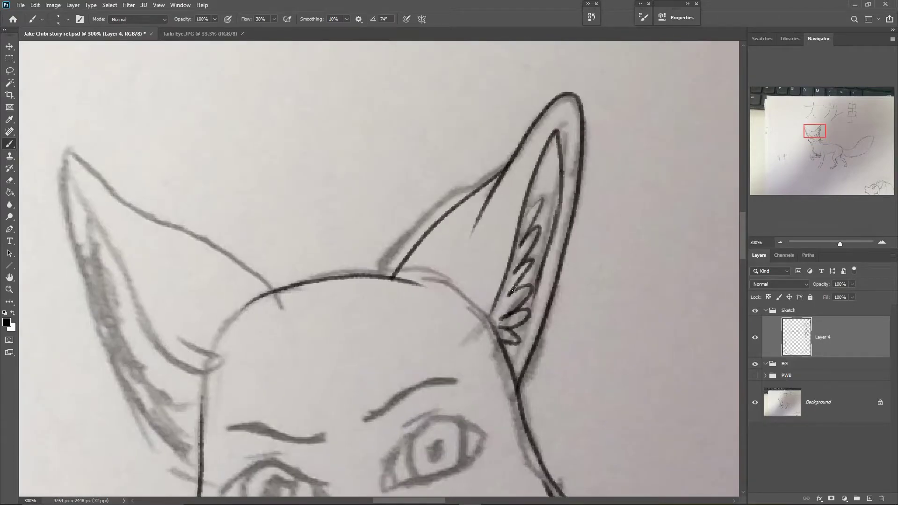
Trace the fox's left-hand ear with its outer contour, inner edge and fur strokes.
left_click_drag(540, 266, 682, 250)
mouse_move(255, 281)
left_mouse_down()
mouse_move(332, 401)
mouse_move(306, 260)
left_mouse_up()
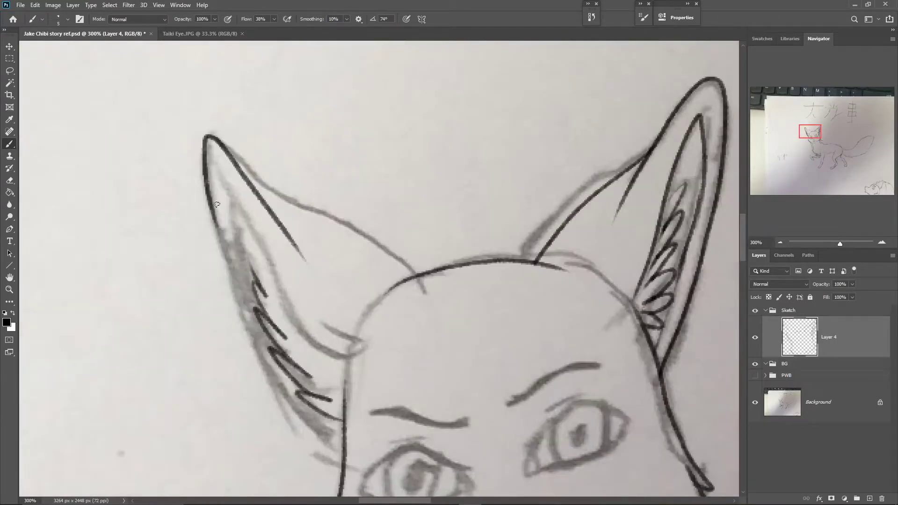
left_click_drag(235, 279, 344, 452)
left_click_drag(232, 161, 414, 277)
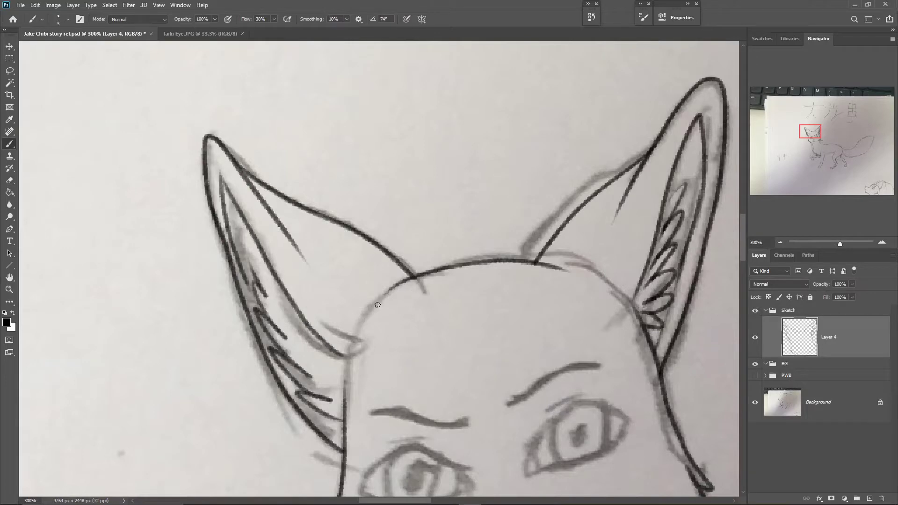
Finish the crown line and ink the fox's eyes, eyebrows, nose, smiling mouth with fang, and chin.
left_click_drag(549, 266, 604, 292)
left_click_drag(653, 432, 564, 300)
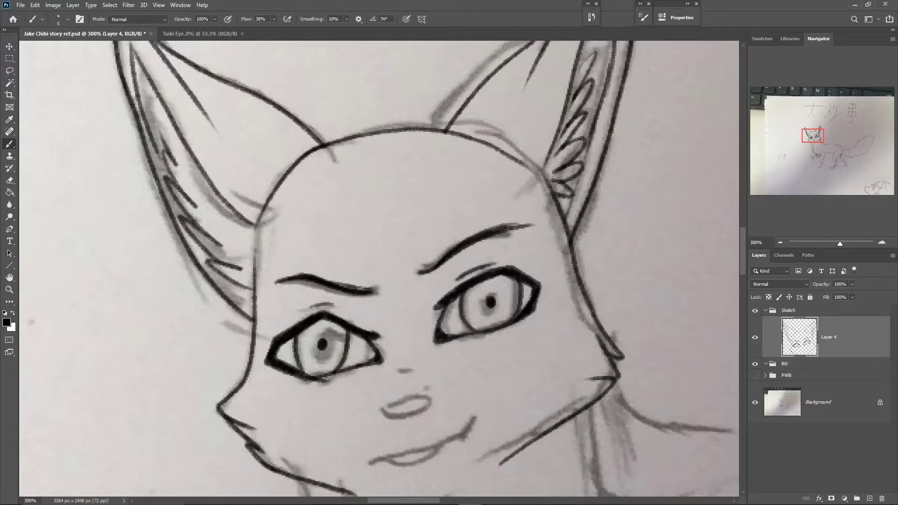
left_click_drag(405, 408, 407, 421)
left_click_drag(407, 421, 370, 334)
left_click_drag(447, 313, 370, 361)
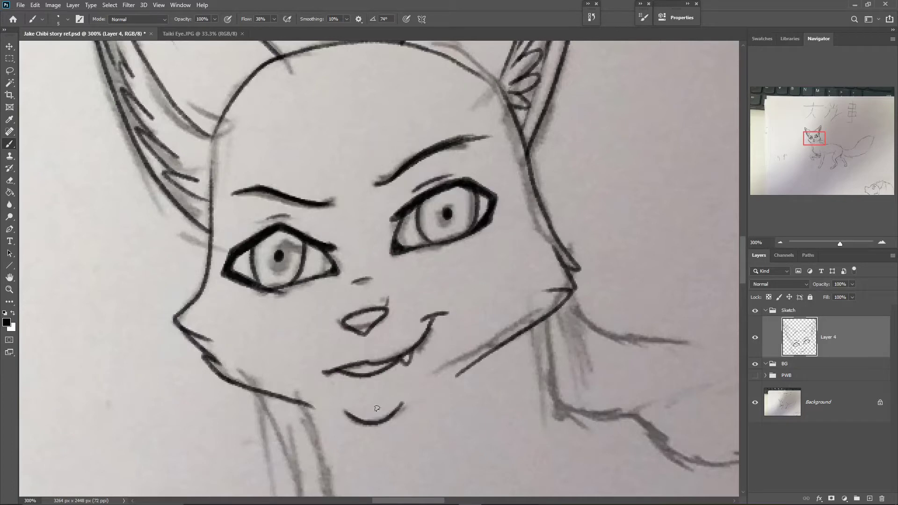
Trace the jagged chest fur and the raised front leg with its bent paw.
scroll(492, 292, "down", 10)
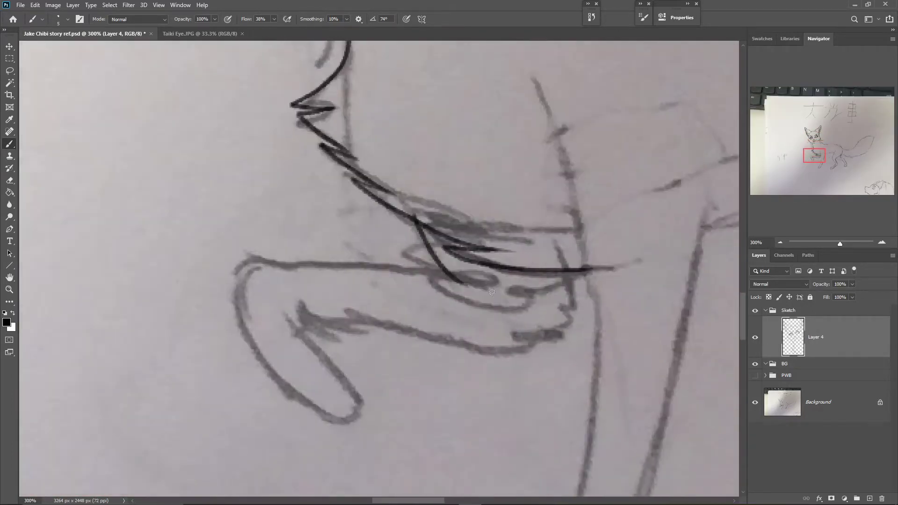
left_click_drag(465, 276, 352, 406)
left_click_drag(318, 386, 347, 391)
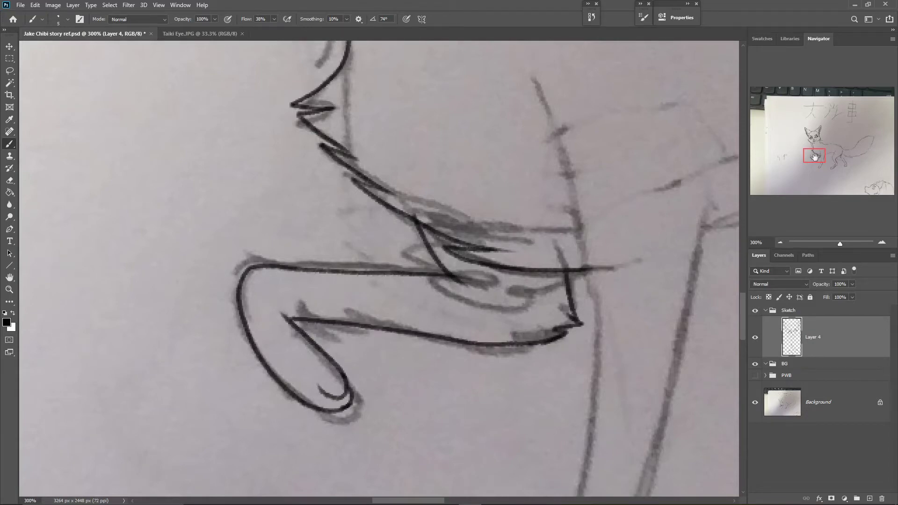
Trace the standing front leg on both sides, adding the rounded paw with a toe line.
left_click_drag(814, 157, 818, 156)
left_click_drag(388, 93, 433, 482)
scroll(421, 281, "down", 5)
left_click_drag(466, 173, 393, 386)
left_click_drag(407, 322, 414, 356)
scroll(389, 428, "up", 2)
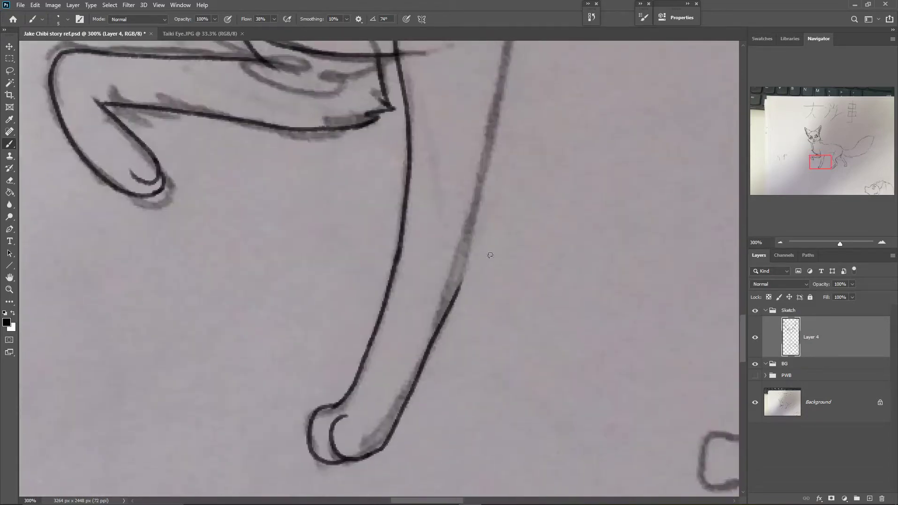
scroll(491, 255, "up", 5)
scroll(490, 255, "down", 3)
Trace the belly line from the front leg to the hind thigh, with a small curve where they meet.
scroll(593, 256, "up", 4)
scroll(593, 256, "right", 4)
left_click_drag(556, 296, 242, 333)
left_click_drag(525, 294, 556, 308)
Trace the near hind leg from thigh and rump down through the hock to the paw.
scroll(608, 309, "down", 8)
left_click_drag(423, 43, 450, 289)
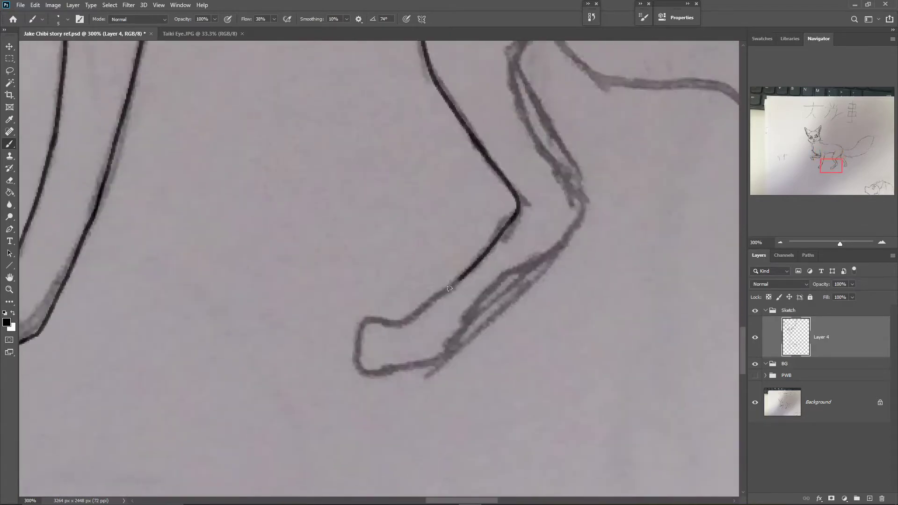
scroll(442, 361, "up", 3)
scroll(442, 361, "right", 3)
left_click_drag(346, 435, 463, 308)
scroll(463, 308, "up", 4)
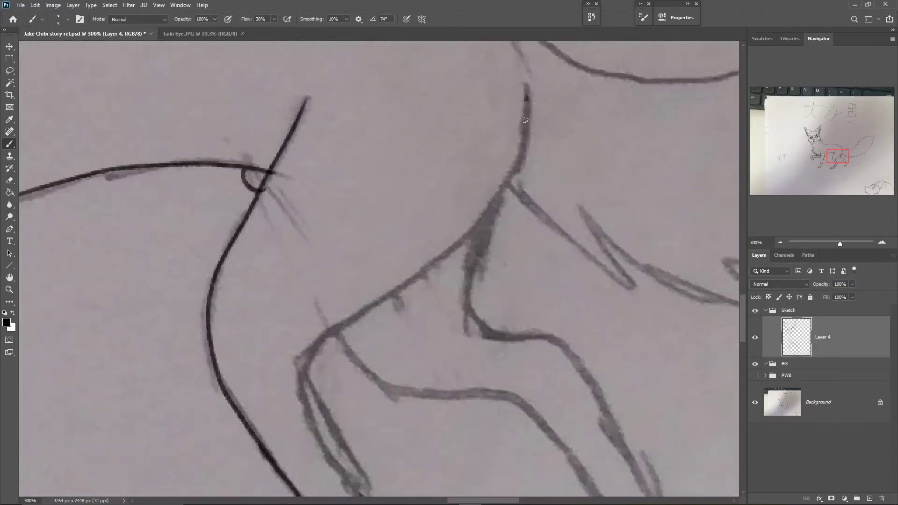
scroll(323, 297, "down", 3)
scroll(657, 338, "right", 3)
scroll(580, 270, "up", 1)
Trace the far hind leg behind the near one, including its paw and toe curves.
left_click_drag(241, 166, 431, 239)
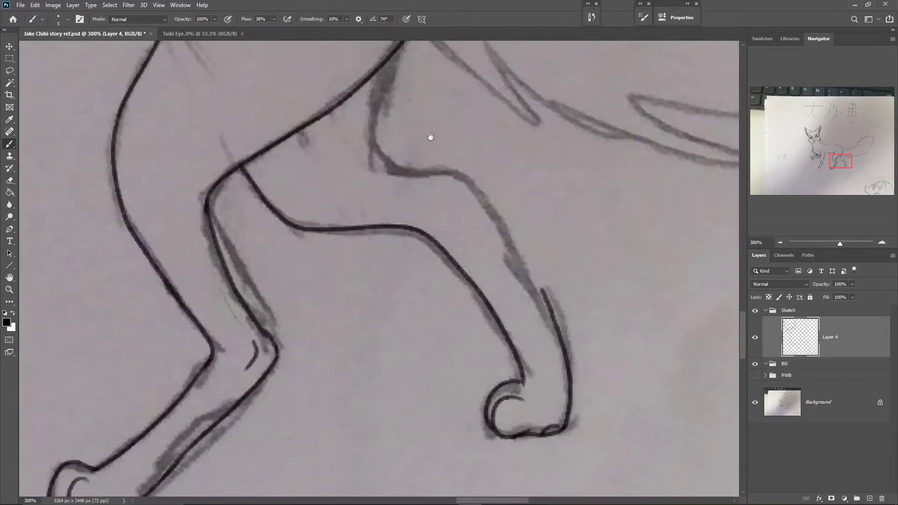
left_click_drag(430, 137, 402, 195)
mouse_move(372, 109)
left_mouse_down()
mouse_move(400, 233)
mouse_move(533, 397)
left_mouse_up()
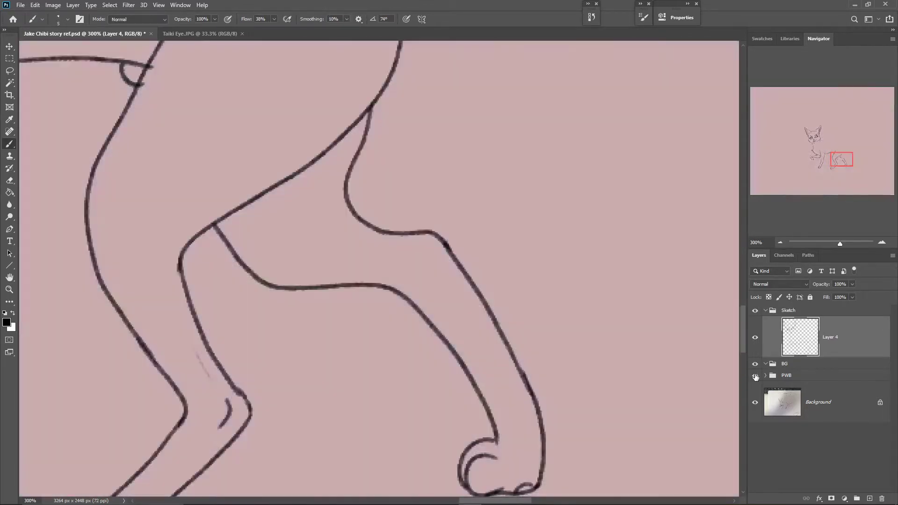
Trace the tail's underside from the rump outward, with pointed fur spikes near its base.
left_click_drag(726, 237, 452, 384)
left_click_drag(183, 246, 453, 364)
scroll(453, 364, "right", 2)
scroll(453, 364, "up", 1)
left_click_drag(224, 328, 671, 291)
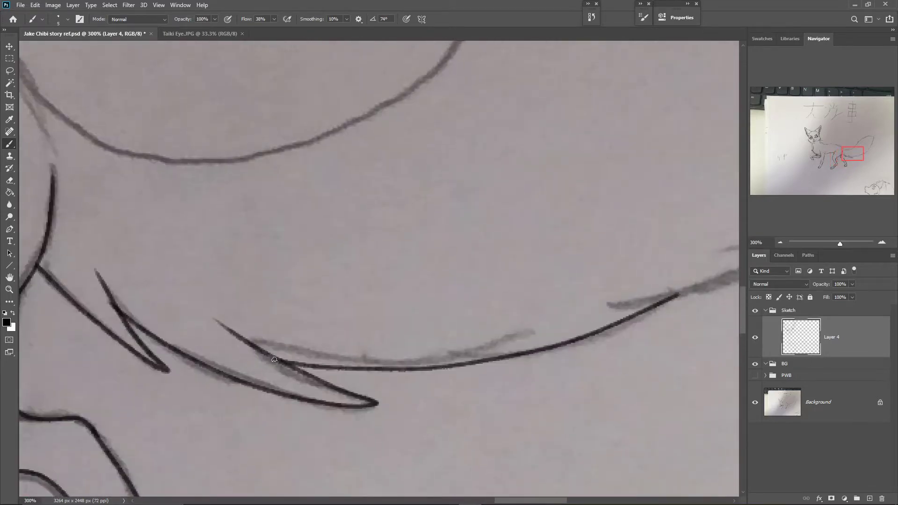
Trace the spiky outer edge and tip of the tail, continuing along its upper contour.
scroll(671, 291, "right", 5)
scroll(672, 290, "up", 3)
left_click_drag(304, 438, 489, 305)
scroll(458, 313, "right", 3)
scroll(458, 313, "up", 3)
left_click_drag(511, 271, 581, 210)
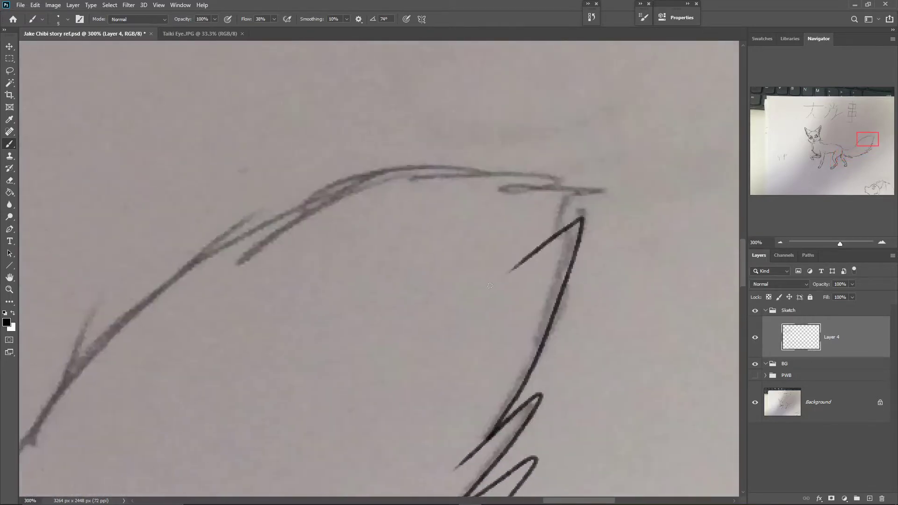
left_click_drag(465, 231, 591, 176)
left_click_drag(464, 294, 622, 207)
left_click_drag(533, 187, 617, 106)
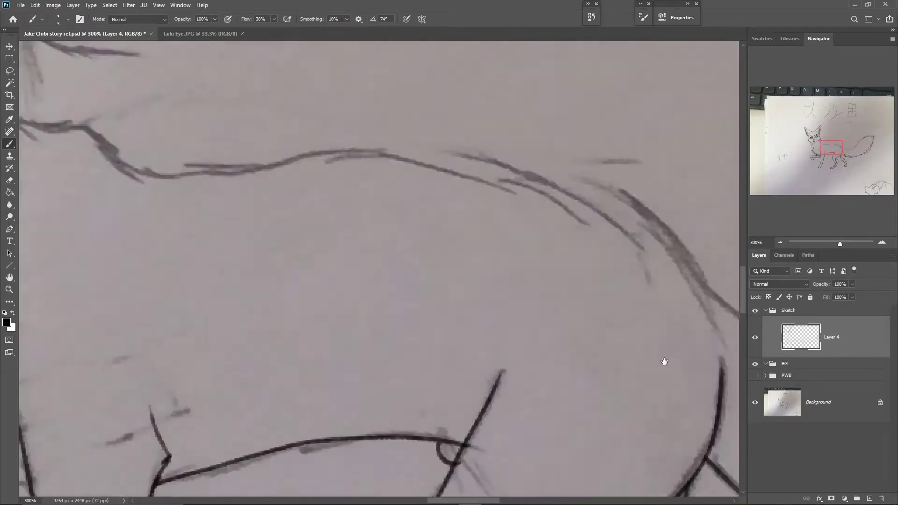
Trace the back line and the tail's upper base, then show the PWB group behind the full linework.
scroll(662, 360, "left", 6)
scroll(441, 237, "right", 2)
left_click_drag(631, 379, 71, 283)
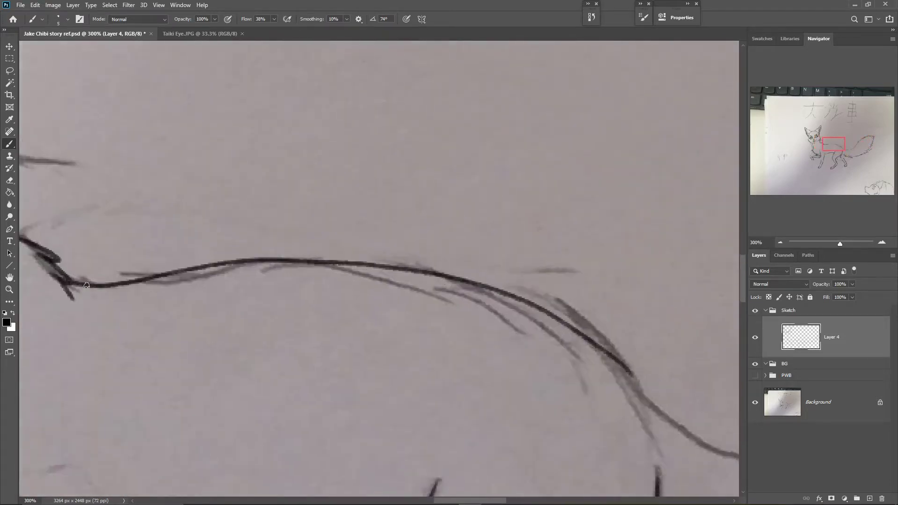
mouse_move(834, 145)
left_mouse_down()
mouse_move(814, 150)
mouse_move(855, 148)
left_mouse_up()
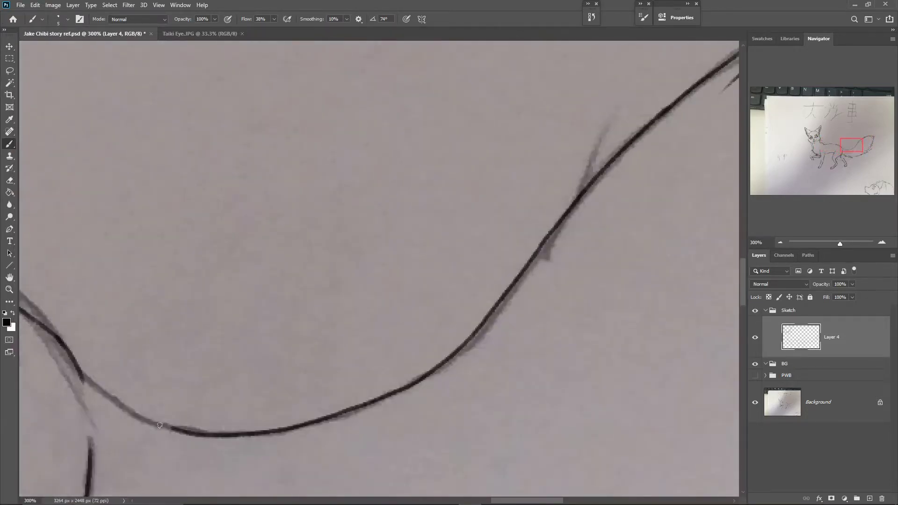
left_click(780, 243)
left_click(780, 242)
left_click(779, 243)
left_click(755, 375)
Switch to the Taiki Eye.JPG document, choose golden yellow as the foreground colour, and add a new layer.
left_click(202, 33)
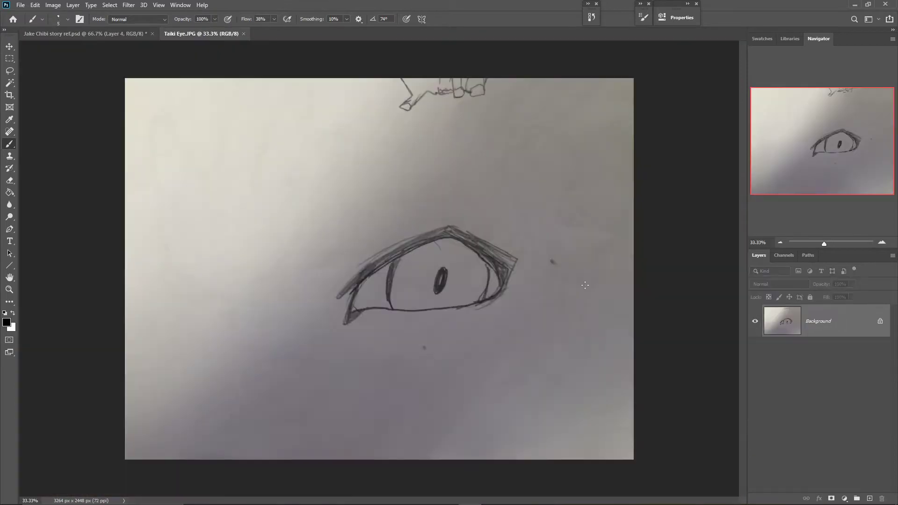
left_click(790, 39)
left_click(790, 150)
left_click(769, 174)
left_click(819, 38)
left_click(882, 242)
left_click(882, 242)
left_click(882, 242)
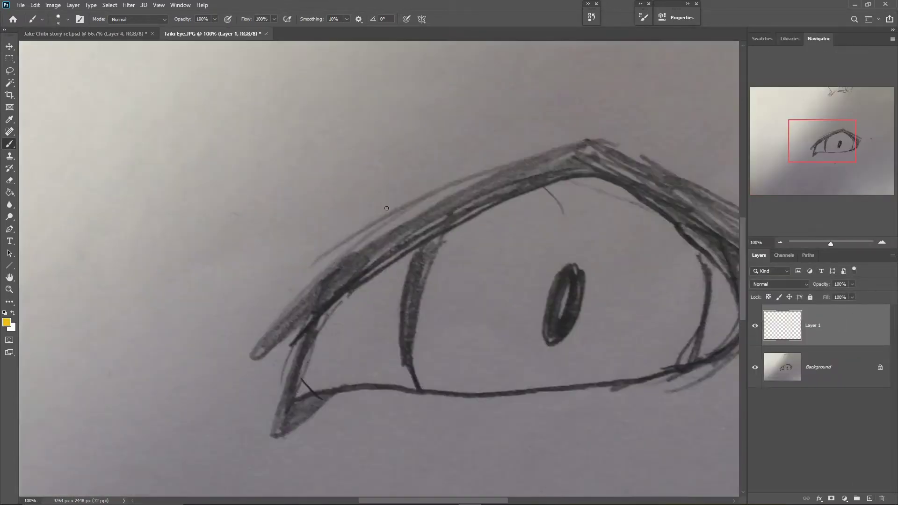
Trace the eye's lids, corners, iris edges and pupil in yellow, then hide the Background photo layer.
left_click_drag(822, 140, 836, 139)
mouse_move(656, 260)
left_mouse_down()
mouse_move(355, 193)
mouse_move(209, 305)
mouse_move(312, 407)
left_mouse_up()
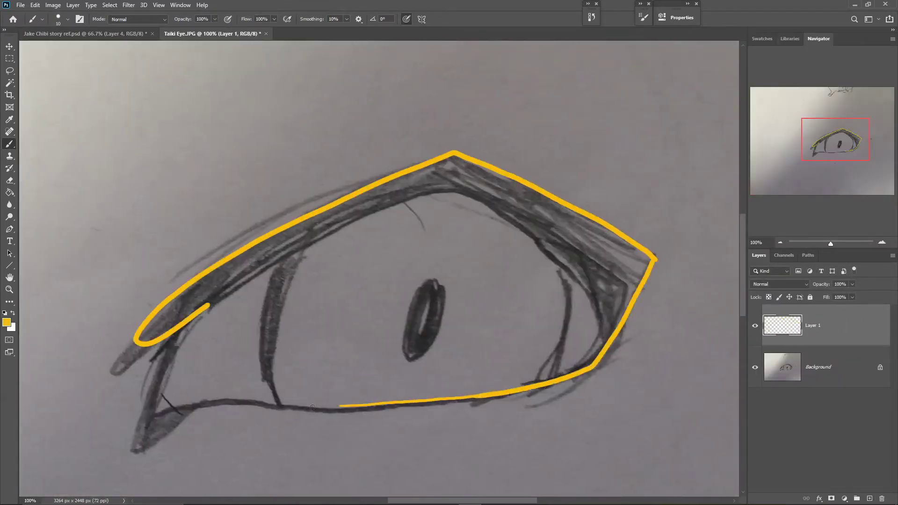
mouse_move(596, 335)
left_mouse_down()
mouse_move(580, 359)
mouse_move(448, 190)
mouse_move(202, 311)
mouse_move(151, 414)
left_mouse_up()
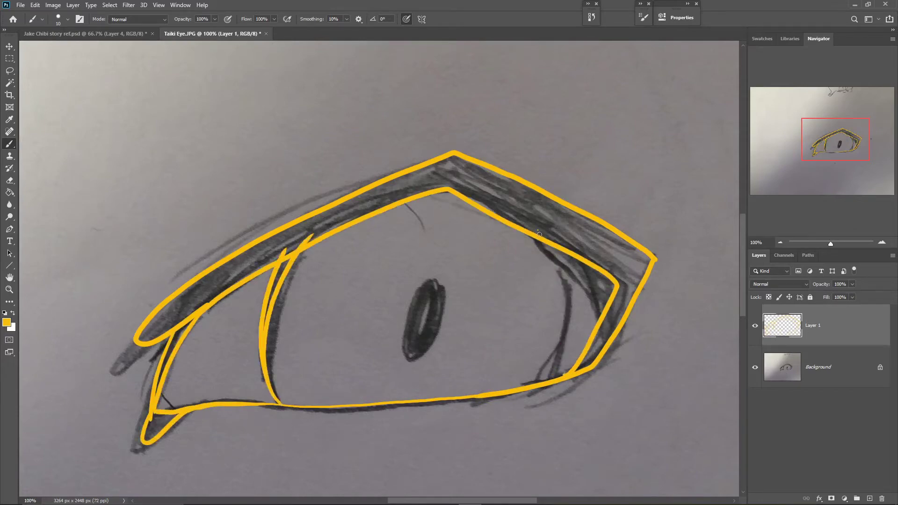
left_click(755, 368)
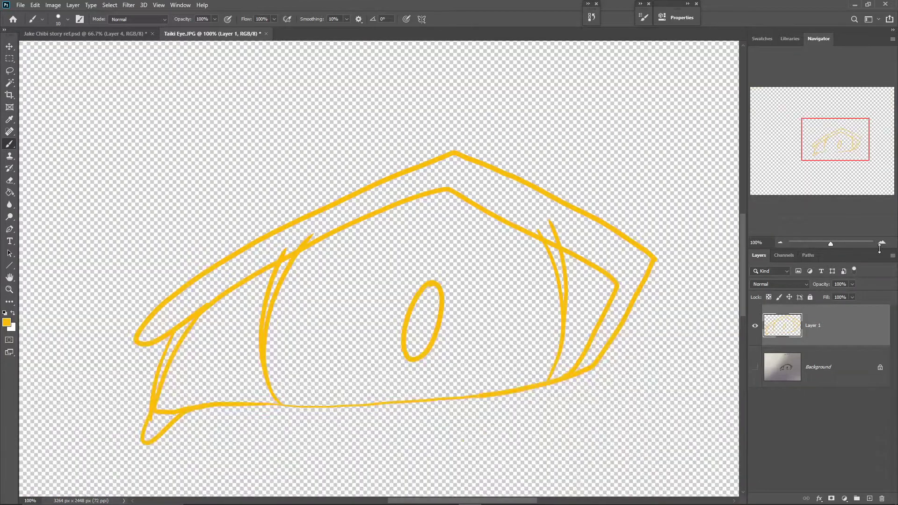
Thicken the yellow outlines along the upper lid, both eye corners and the iris edges.
key("ctrl+plus")
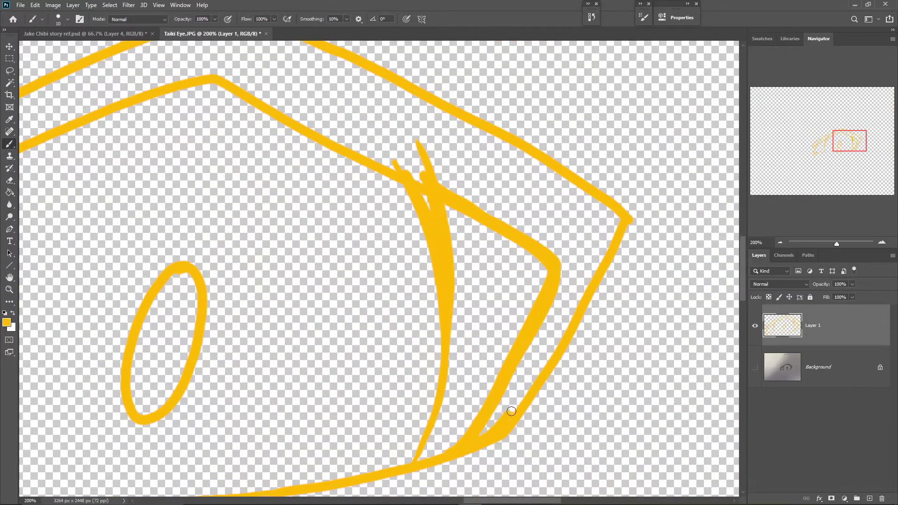
left_click_drag(617, 219, 716, 296)
left_click_drag(355, 247, 635, 212)
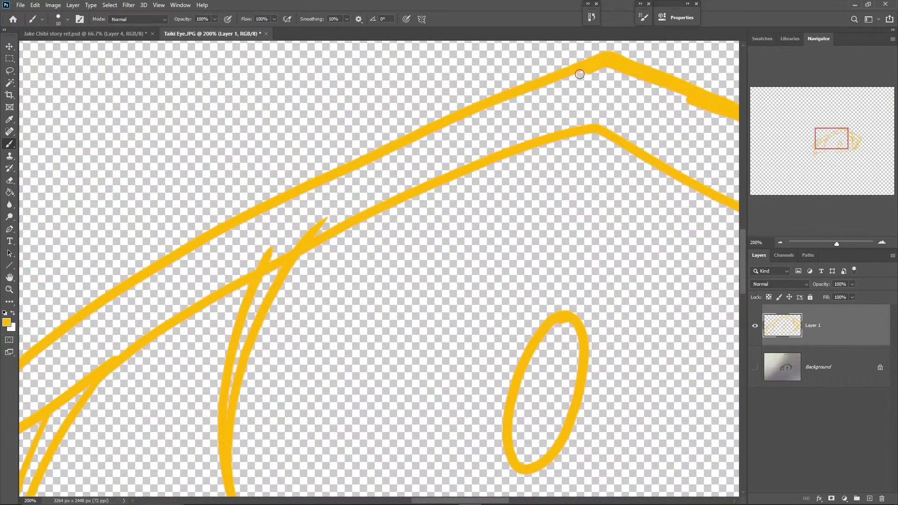
left_click_drag(213, 237, 540, 115)
left_click_drag(346, 379, 402, 274)
scroll(372, 284, "down", 3)
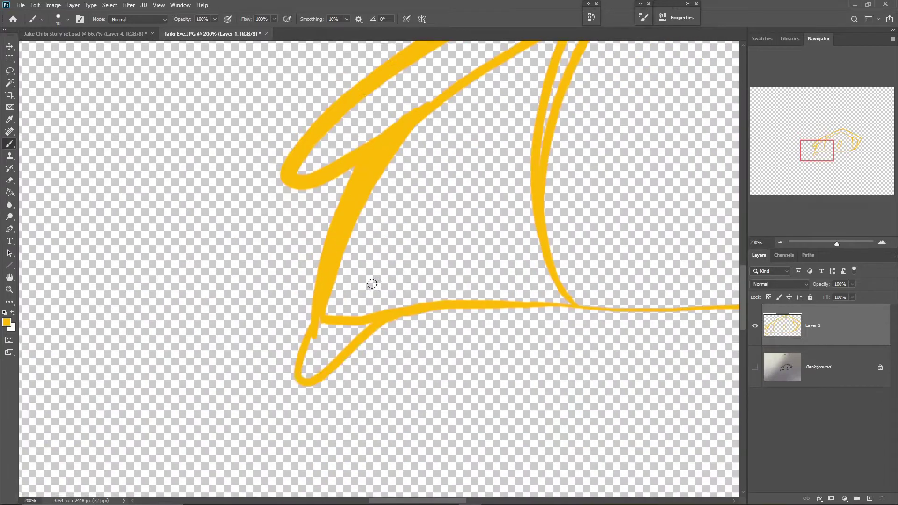
left_click_drag(321, 321, 92, 492)
left_click_drag(398, 169, 344, 328)
left_click_drag(397, 187, 372, 245)
left_click_drag(701, 243, 471, 336)
left_click_drag(622, 327, 581, 377)
Set the brush size to 20 and widen the upper lid's inner and outer lines and the outer corner.
key("bracketright")
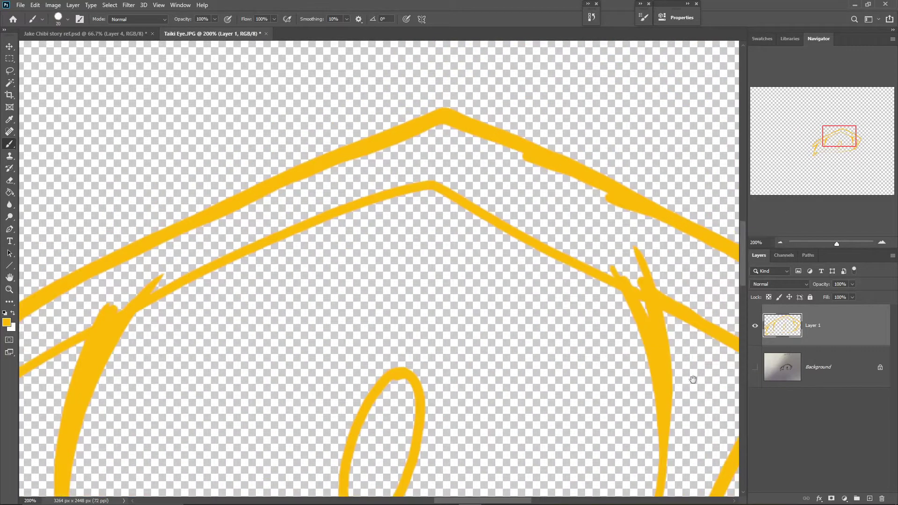
left_click_drag(667, 338, 466, 226)
left_click_drag(580, 266, 510, 433)
scroll(558, 344, "down", 1)
left_click_drag(588, 338, 465, 271)
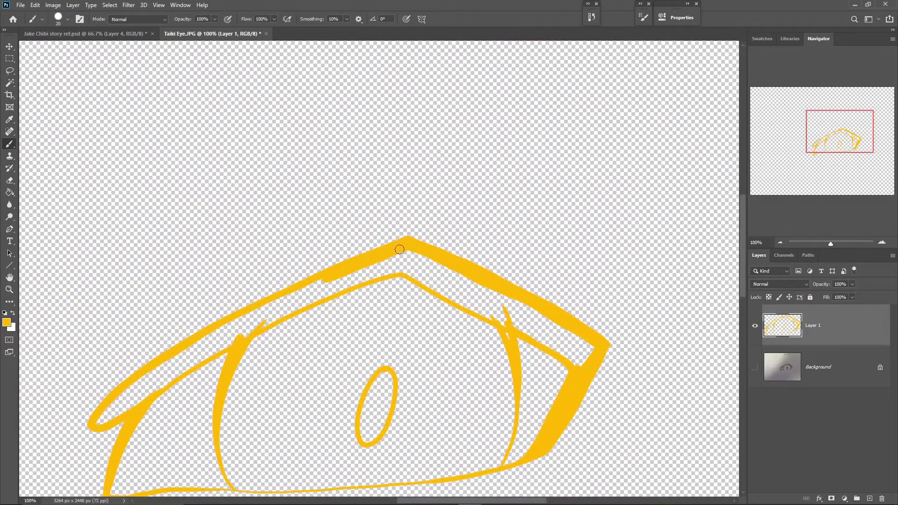
left_click_drag(181, 353, 372, 267)
left_click_drag(618, 295, 487, 349)
left_click_drag(639, 333, 556, 287)
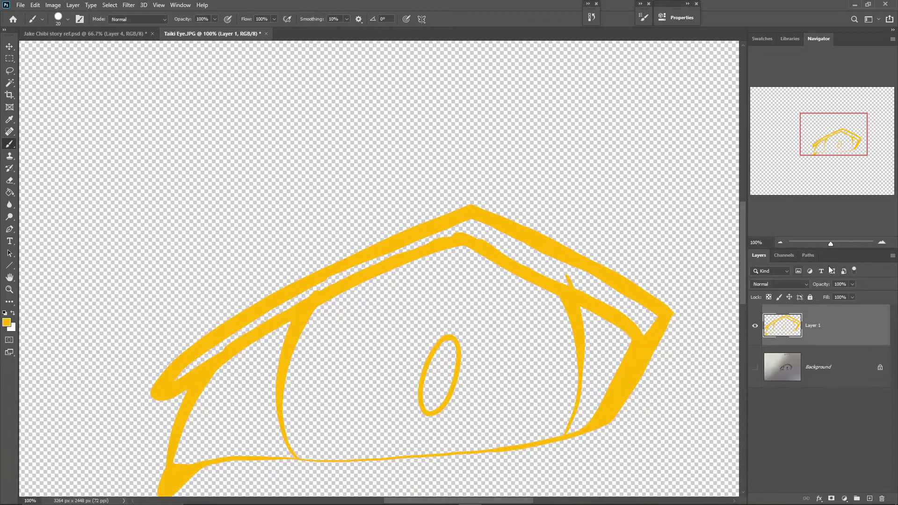
Set the brush size to 50 and fill the pupil and the upper lid band with solid yellow.
scroll(421, 407, "up", 1)
key("bracketright")
key("bracketright")
key("bracketright")
left_click_drag(437, 407, 468, 327)
scroll(403, 402, "down", 2)
scroll(411, 364, "up", 1)
mouse_move(627, 322)
left_mouse_down()
mouse_move(369, 271)
mouse_move(167, 391)
left_mouse_up()
Clean up the rough edges at the eye's outer corner with the Eraser.
left_click(882, 243)
left_click(882, 243)
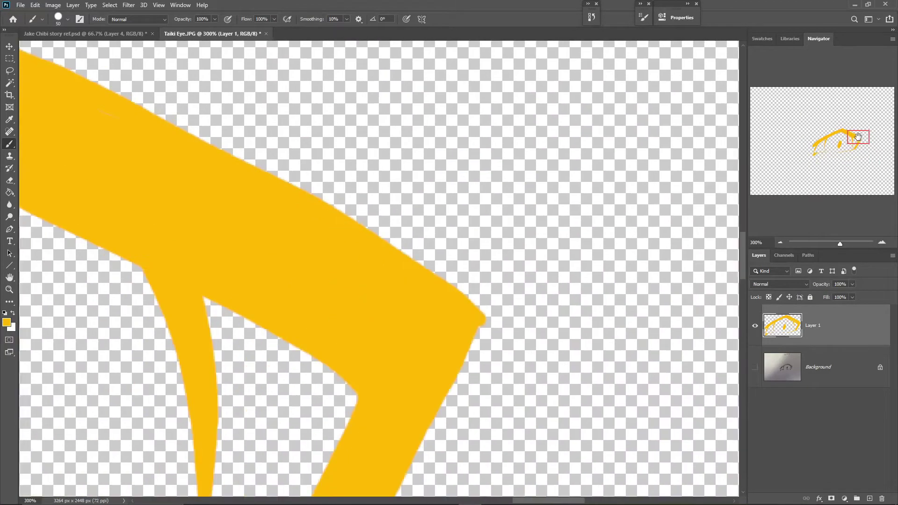
key("e")
left_click(779, 242)
Place two copies of the yellow eye artwork on separate layers in the Jake Chibi story ref.psd document.
key("v")
left_click(779, 242)
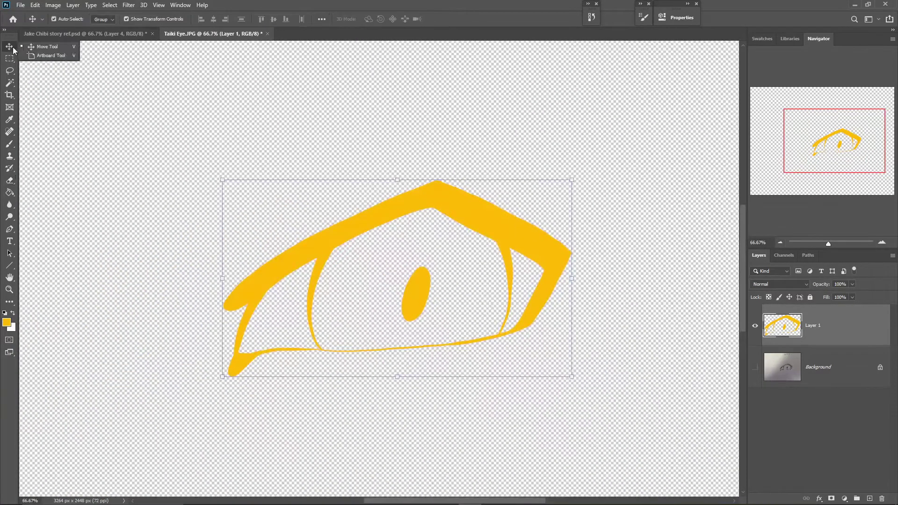
key("ctrl+Tab")
left_click(779, 242)
key("ctrl+v")
left_click(832, 379)
left_click_drag(356, 306, 384, 320)
key("ctrl+v")
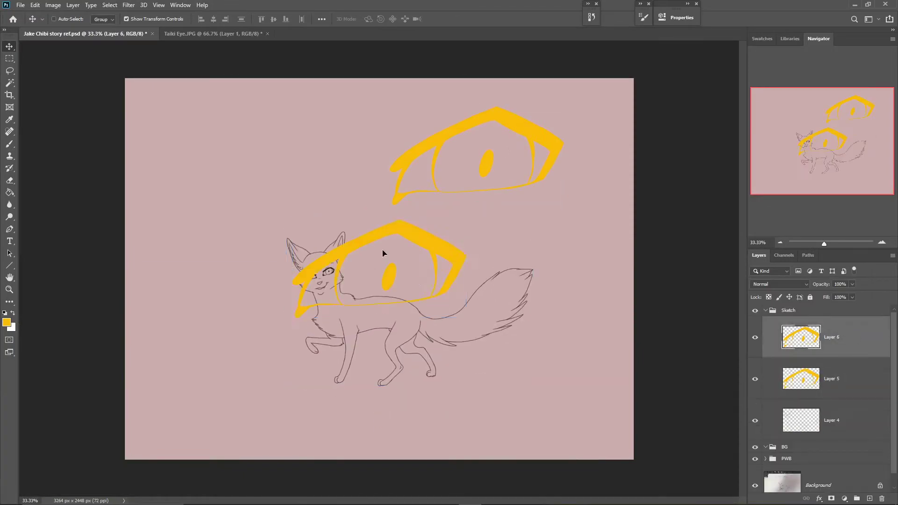
Move one eye copy to the upper left, flip it horizontally, and shift the other outward to form a mirrored pair.
left_click_drag(381, 251, 285, 150)
key("ctrl+t")
right_click(400, 170)
left_click(433, 327)
key("Return")
left_click_drag(504, 174, 538, 176)
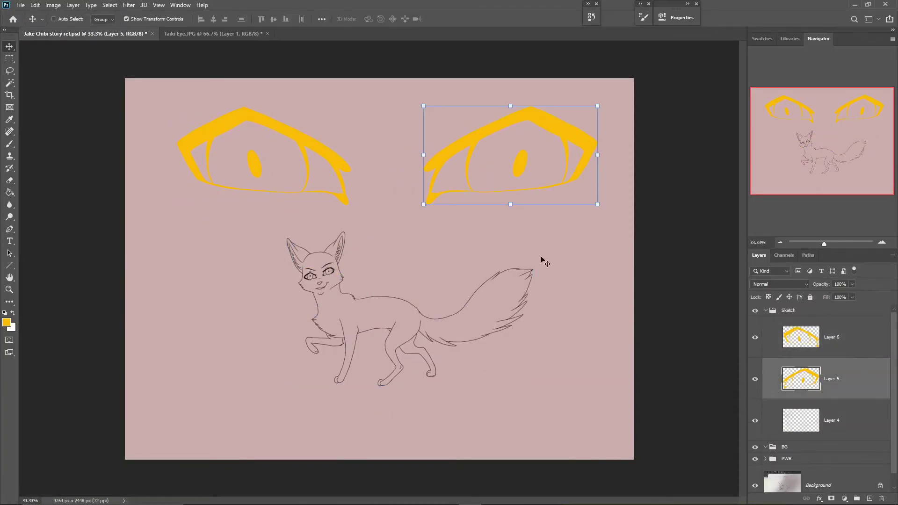
Turn both eye copies black and merge their two layers into one.
left_click(832, 337)
right_click(833, 337)
left_click(759, 388)
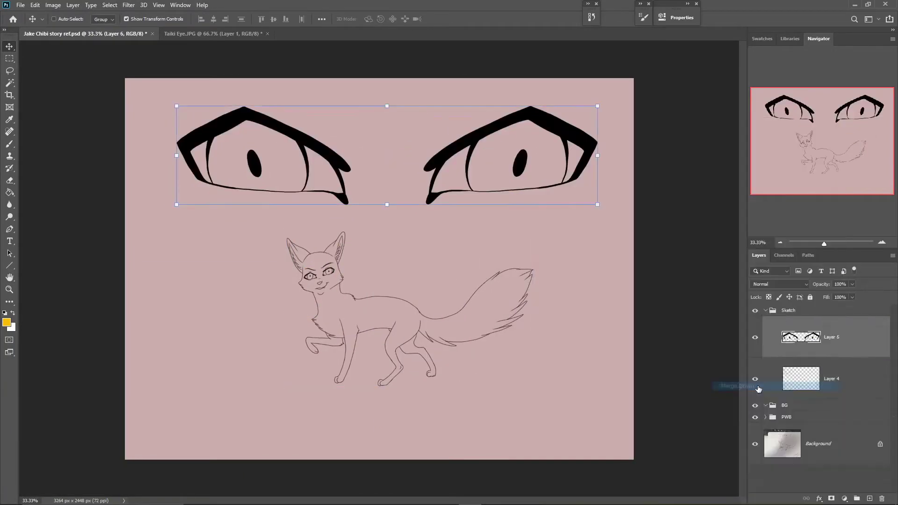
Create a group named Color below the Sketch group and roughly cover the whole fox with yellow on a new layer.
left_click(804, 408)
key("ctrl+g")
double_click(795, 405)
type("Col")
type("b")
key("ctrl+shift+alt+n")
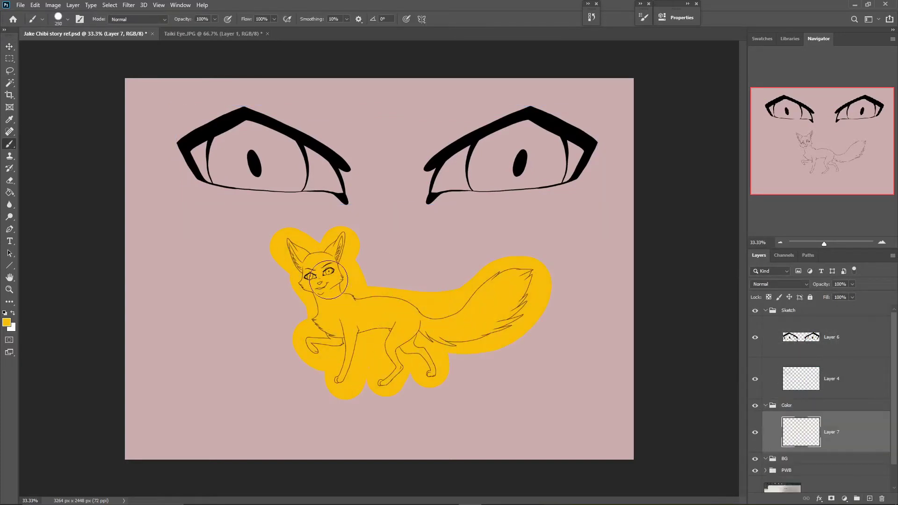
Select the area outside the fox's line art with the Magic Wand and erase the yellow there on Layer 7.
key("alt+bracketright")
key("w")
left_click(517, 309)
left_click(109, 5)
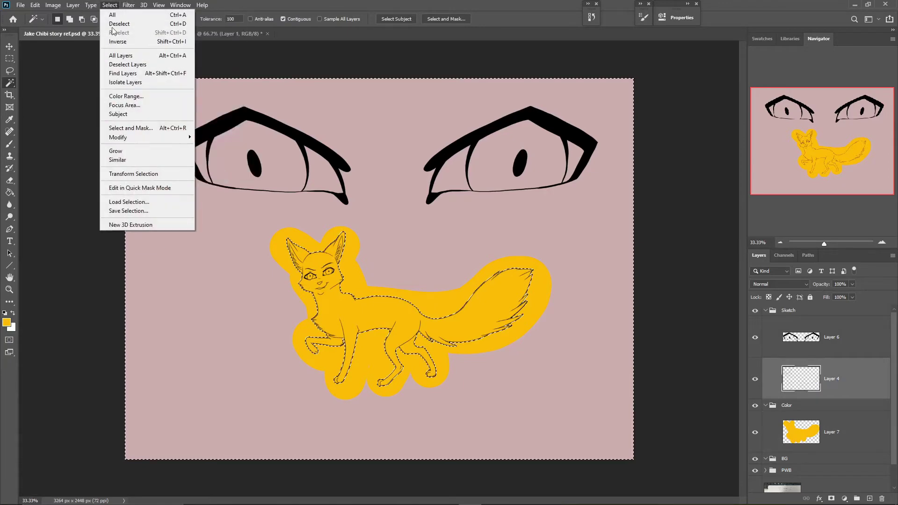
key("Escape")
key("alt+bracketleft")
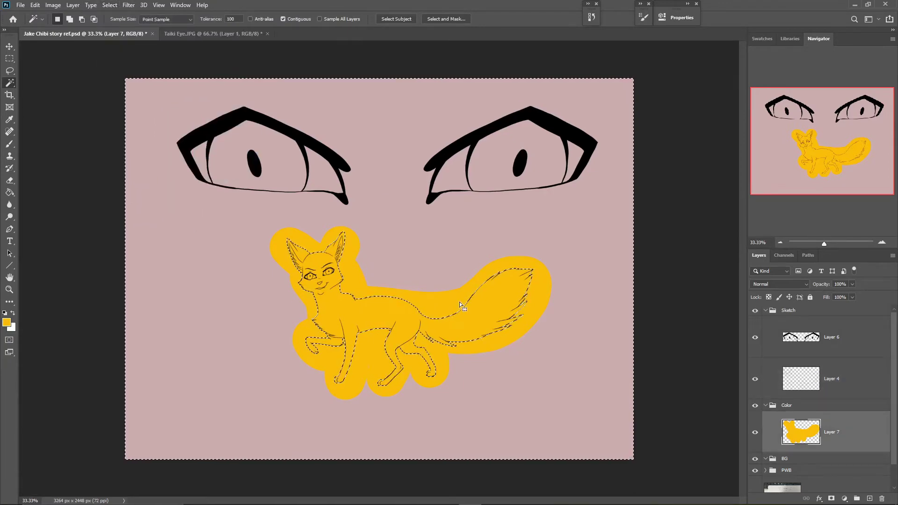
key("e")
left_click_drag(323, 276, 381, 348)
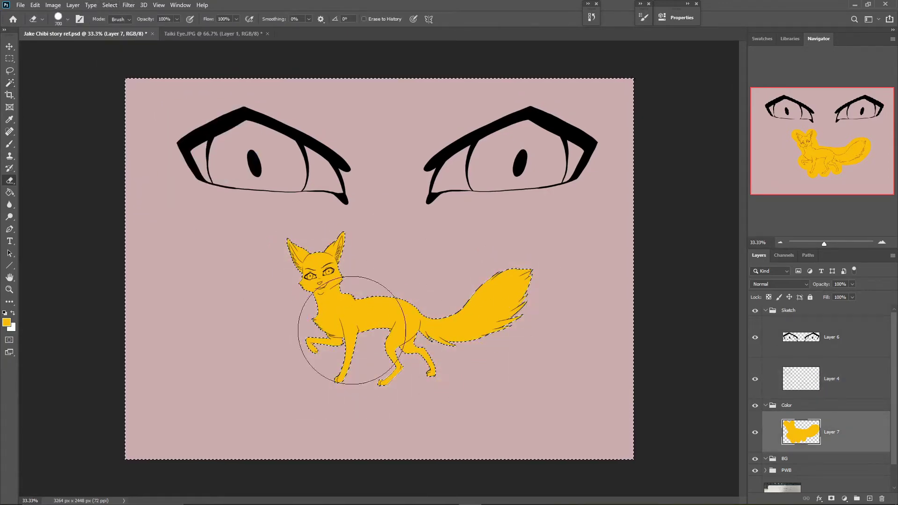
key("ctrl+d")
Hide the pink and white background layers and check and clean the fox's yellow edges against brown with the Eraser.
left_click(765, 470)
scroll(823, 397, "down", 3)
left_click_drag(755, 415, 755, 456)
key("ctrl+plus")
key("ctrl+plus")
key("ctrl+plus")
key("ctrl+plus")
key("ctrl+plus")
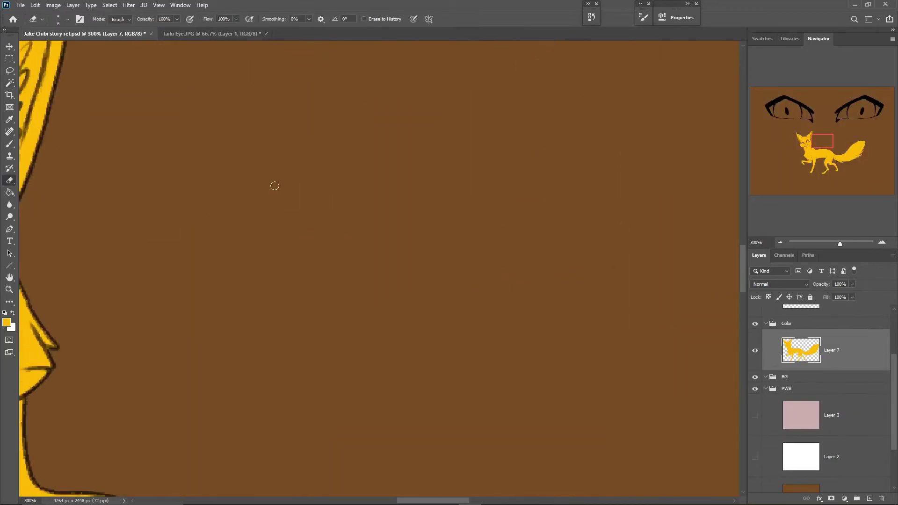
left_click_drag(274, 186, 518, 208)
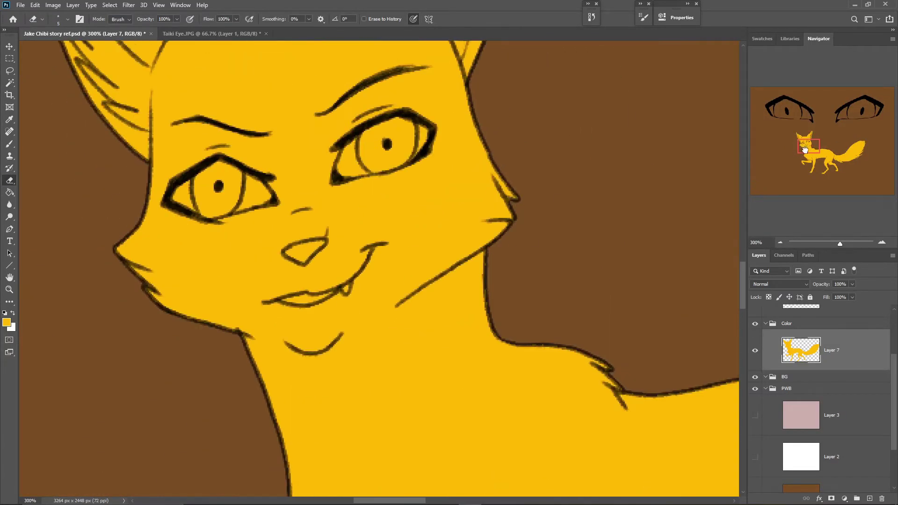
left_click_drag(805, 150, 853, 156)
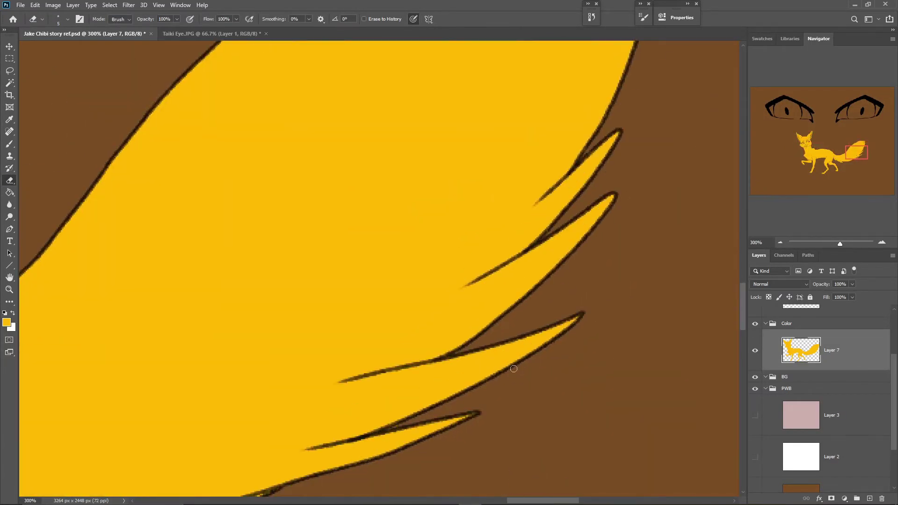
scroll(514, 369, "left", 15)
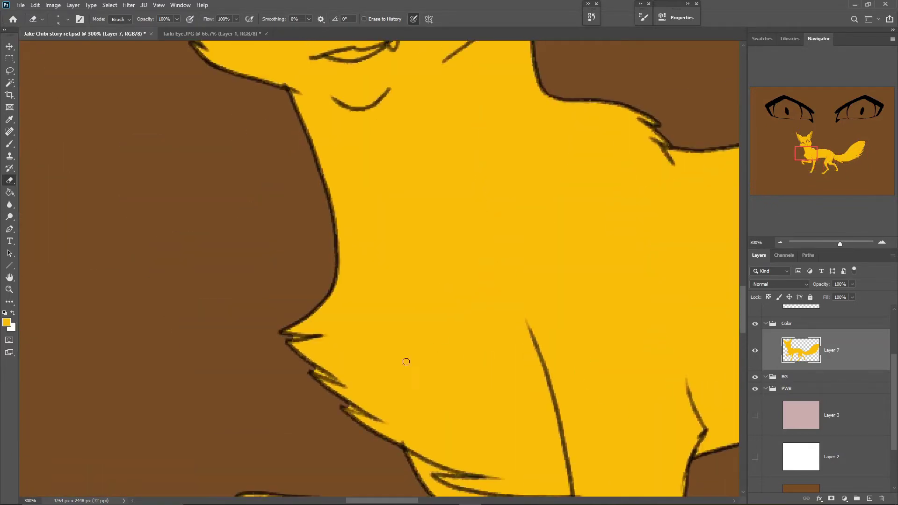
left_click(805, 141)
key("ctrl+minus")
Show the pink background again and add a new layer above the yellow fill with the fox's silhouette selected.
left_click(833, 332)
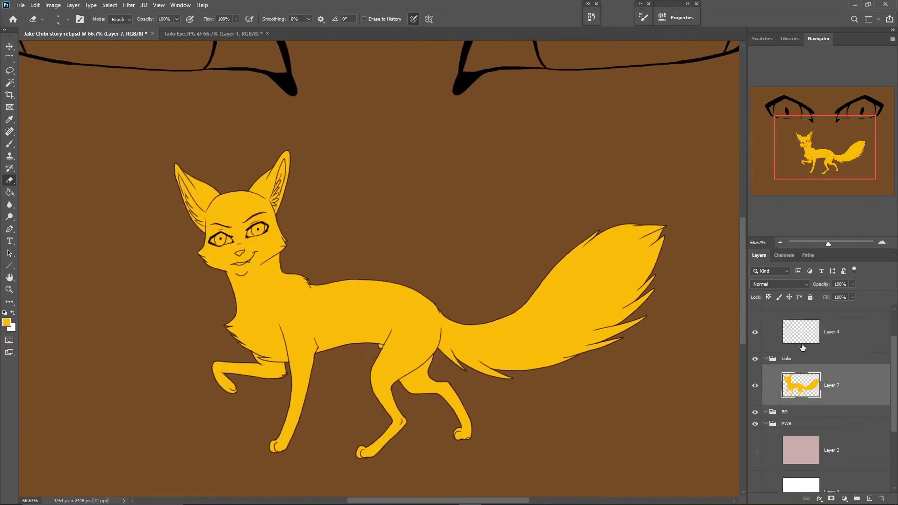
left_click(824, 168)
key("ctrl+0")
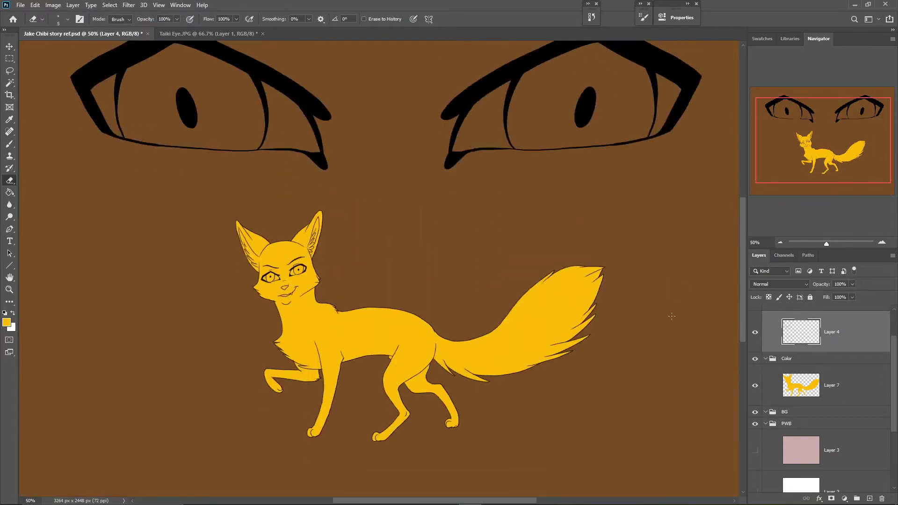
right_click(801, 338)
left_click(805, 215)
left_click(757, 405)
left_click(790, 39)
left_click(870, 498)
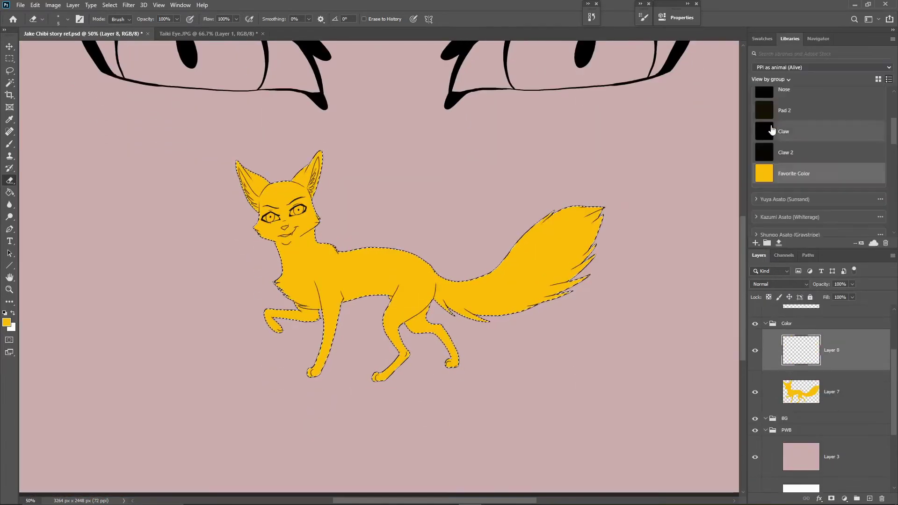
Hide the yellow base layer and look up the character's reference image in File Explorer's Wolf folder.
left_click(754, 392)
left_click(236, 495)
scroll(209, 298, "up", 4)
left_click(543, 57)
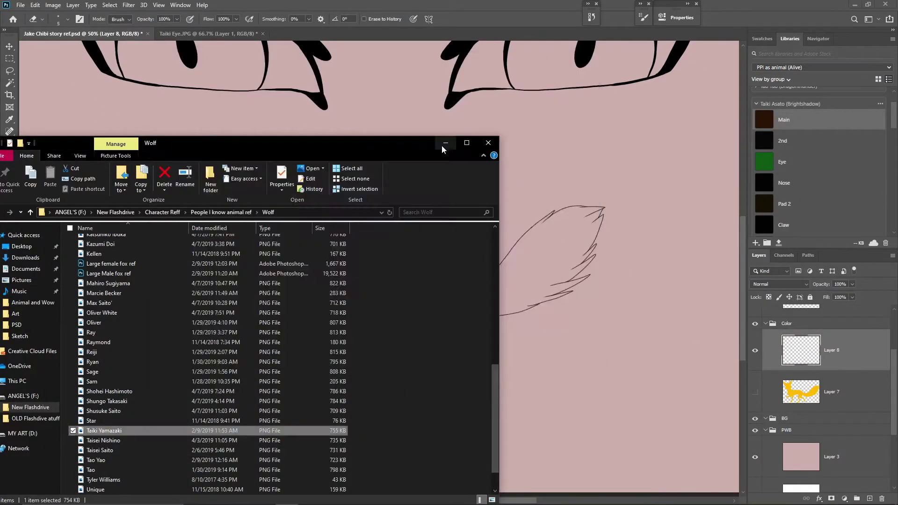
left_click(446, 143)
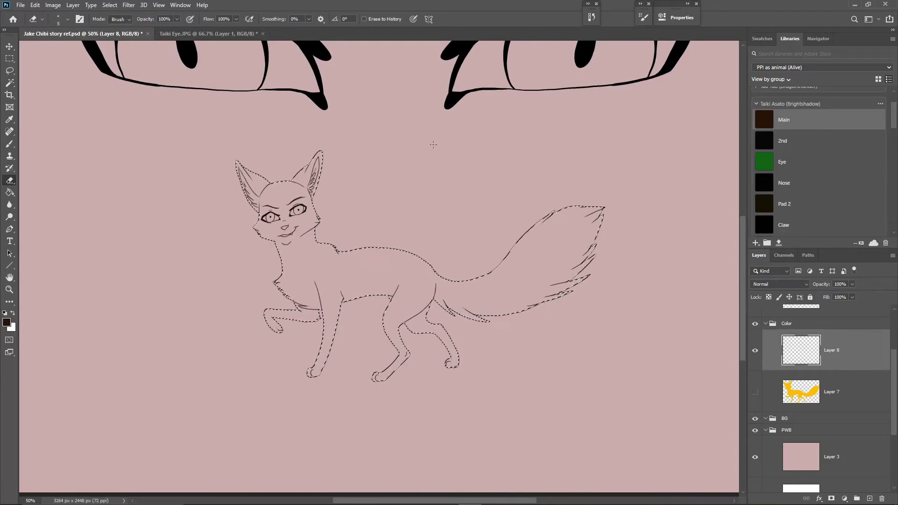
Fill the fox selection with the dark brown Main swatch and add a new layer above it.
key("alt+BackSpace")
key("ctrl+shift+alt+n")
key("b")
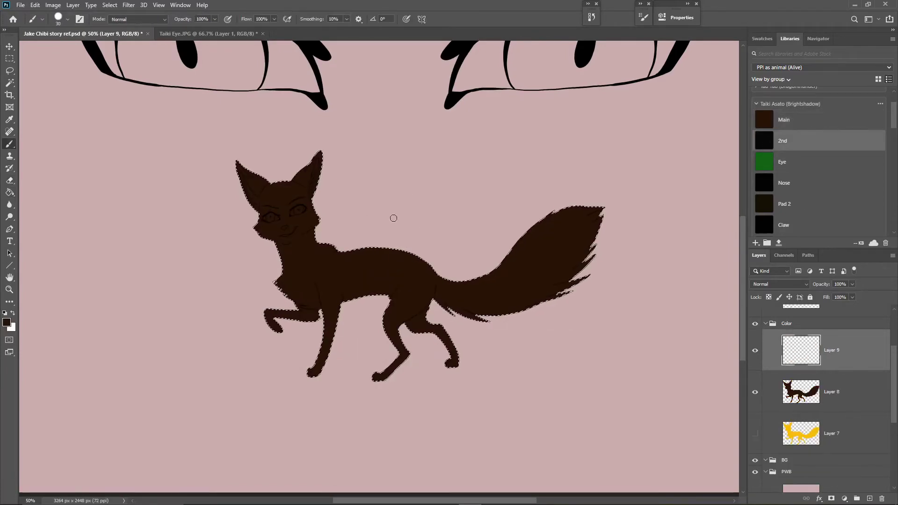
Paint a band and tip on the tail plus both lower hind legs with the 2nd swatch.
left_click(818, 38)
scroll(577, 305, "up", 3)
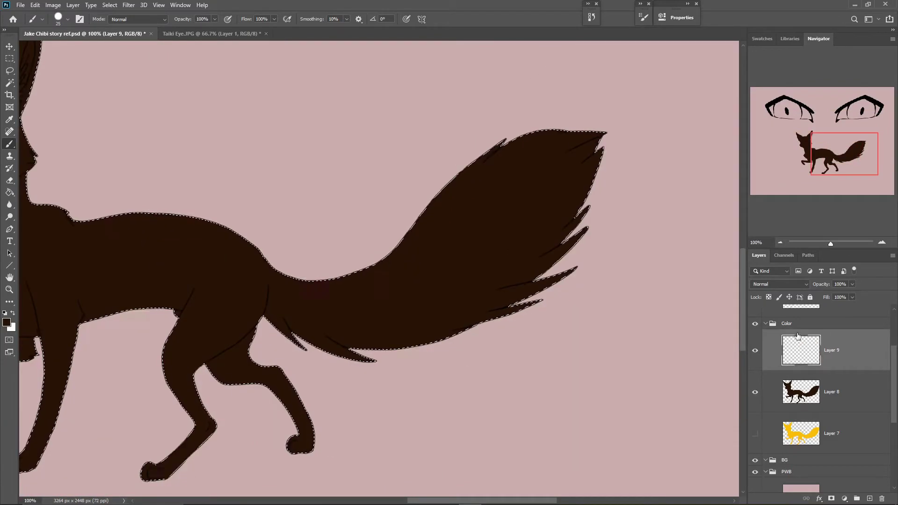
left_click(790, 38)
double_click(800, 141)
left_click(812, 146)
left_click_drag(397, 243, 463, 325)
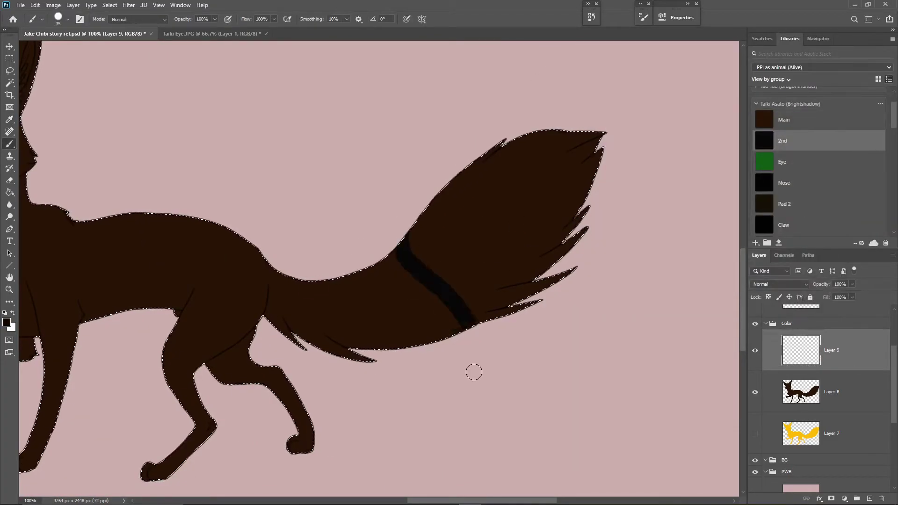
left_click_drag(517, 159, 594, 141)
scroll(357, 351, "left", 3)
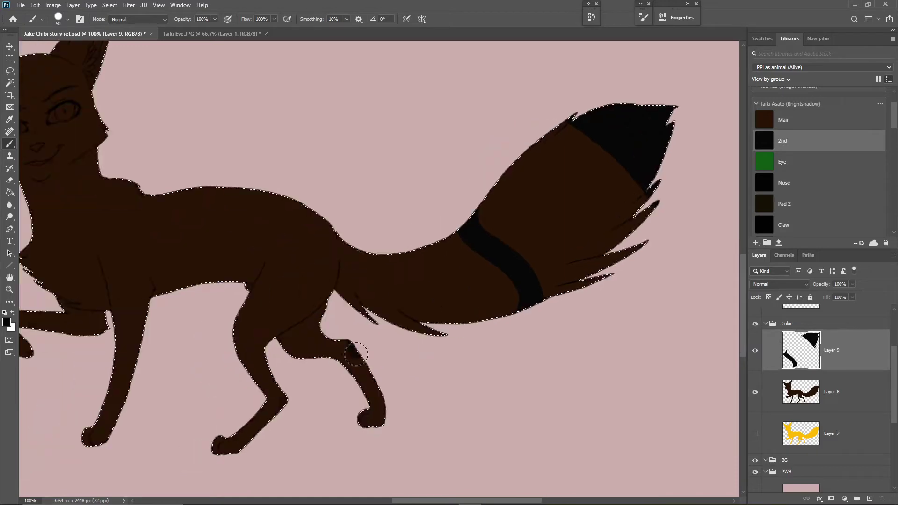
left_click_drag(360, 412, 230, 456)
Hide the brown fill layer and paint black markings above the toes of both front paws, erasing the excess.
scroll(374, 281, "left", 5)
left_click(818, 38)
left_click(881, 243)
left_click(882, 243)
left_click(755, 391)
key("bracketleft")
key("bracketleft")
key("bracketleft")
key("bracketleft")
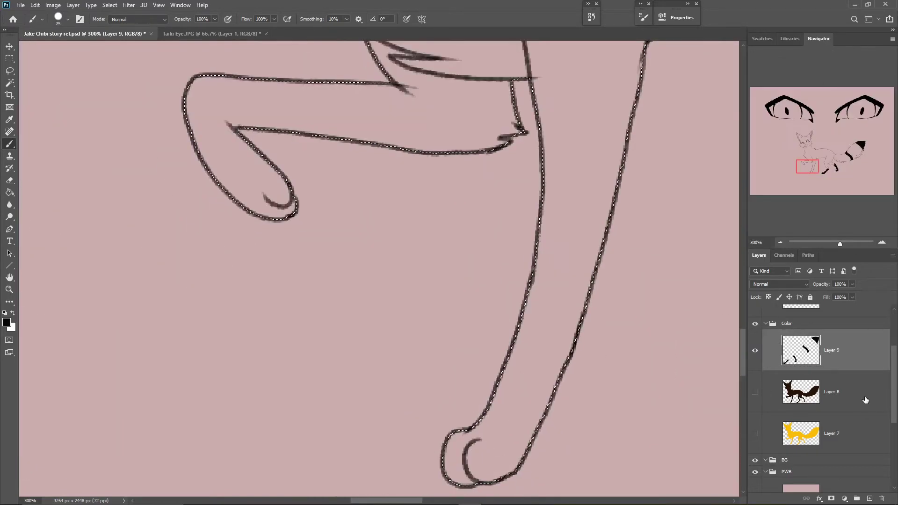
scroll(468, 281, "down", 2)
mouse_move(439, 397)
left_mouse_down()
mouse_move(519, 358)
mouse_move(472, 421)
left_mouse_up()
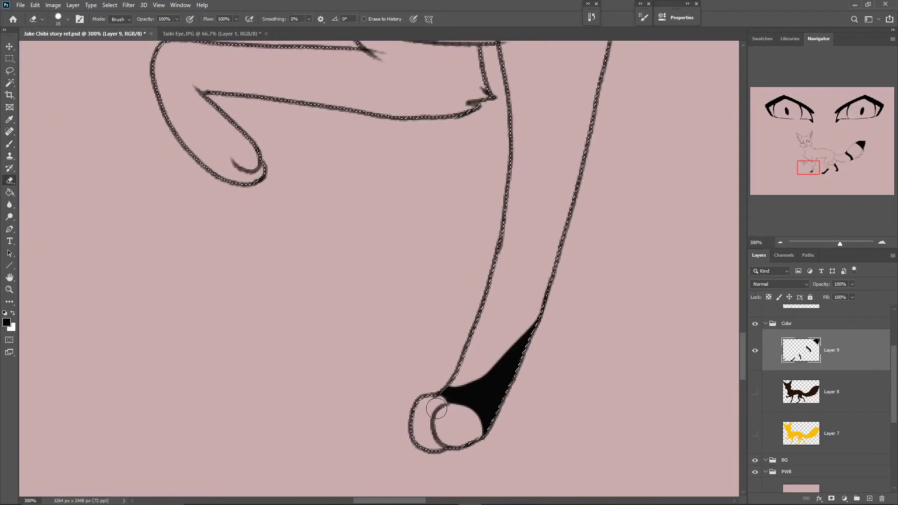
scroll(421, 374, "up", 4)
scroll(421, 374, "left", 3)
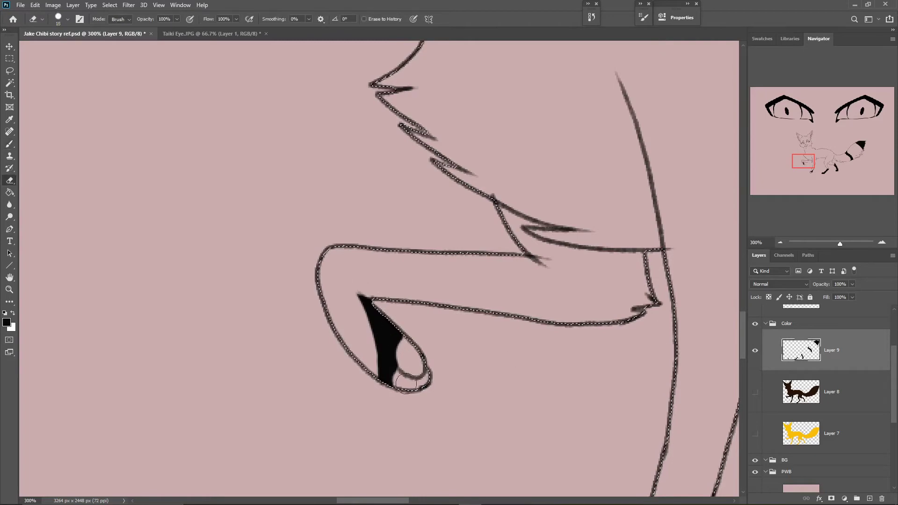
Paint the muzzle solid black at brush size 30 and add a black cheek stripe under one eye at size 10.
scroll(452, 287, "up", 10)
mouse_move(467, 371)
left_mouse_down()
mouse_move(407, 378)
mouse_move(395, 309)
mouse_move(491, 266)
mouse_move(483, 347)
mouse_move(434, 361)
mouse_move(445, 257)
left_mouse_up()
key("bracketleft")
key("ctrl+z")
left_click_drag(411, 304, 461, 366)
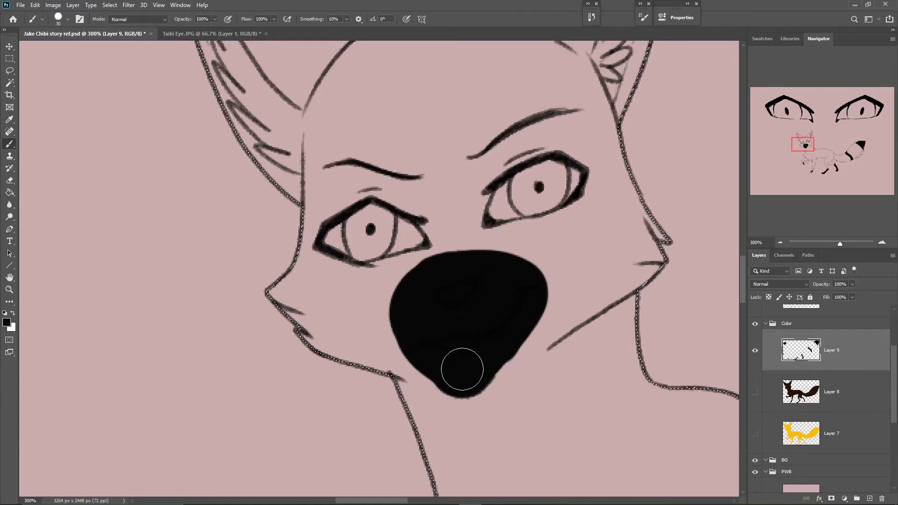
key("bracketleft")
key("bracketleft")
left_click_drag(626, 207, 570, 236)
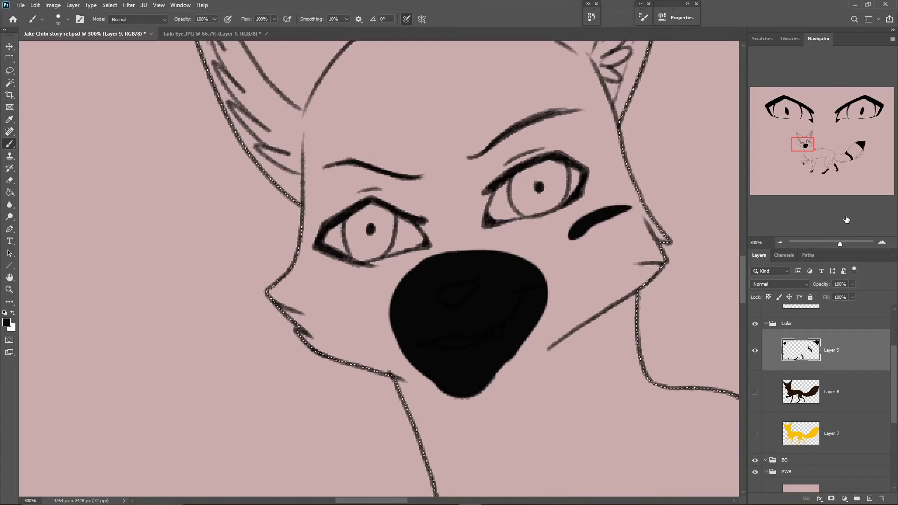
Fill the inside of both ears with black, following the inner fur tufts.
left_click_drag(804, 148, 806, 140)
key("bracketright")
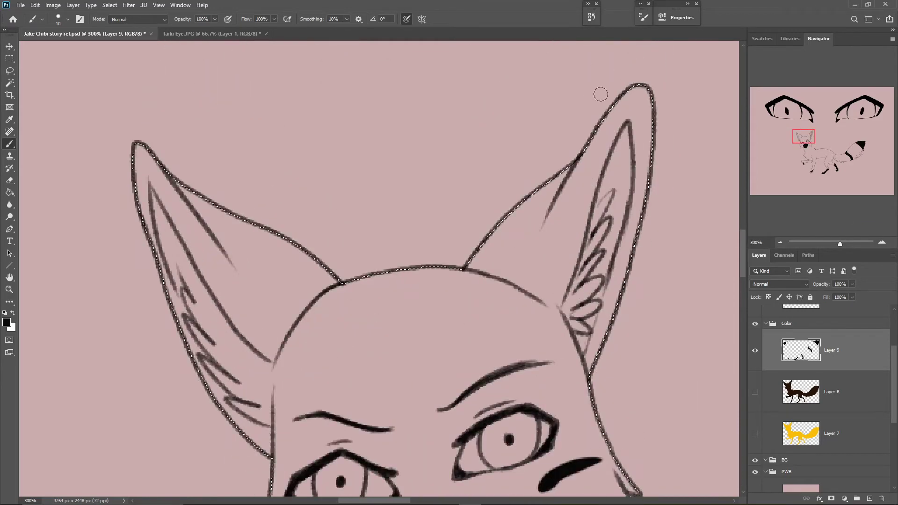
mouse_move(628, 123)
left_mouse_down()
mouse_move(593, 237)
mouse_move(611, 249)
mouse_move(575, 325)
left_mouse_up()
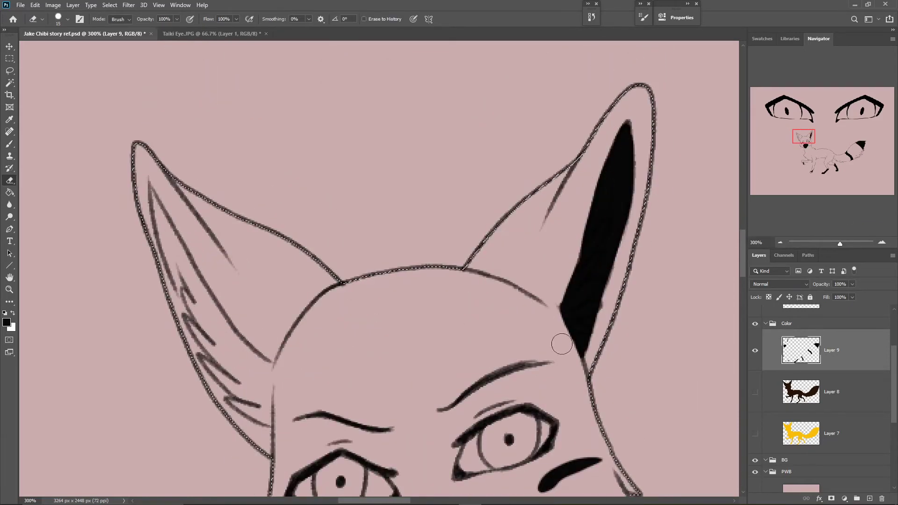
key("bracketleft")
mouse_move(151, 189)
left_mouse_down()
mouse_move(187, 302)
mouse_move(171, 262)
left_mouse_up()
left_click_drag(204, 325, 224, 360)
mouse_move(198, 347)
left_mouse_down()
mouse_move(259, 406)
mouse_move(259, 397)
left_mouse_up()
left_click_drag(164, 214, 203, 292)
key("alt+Tab")
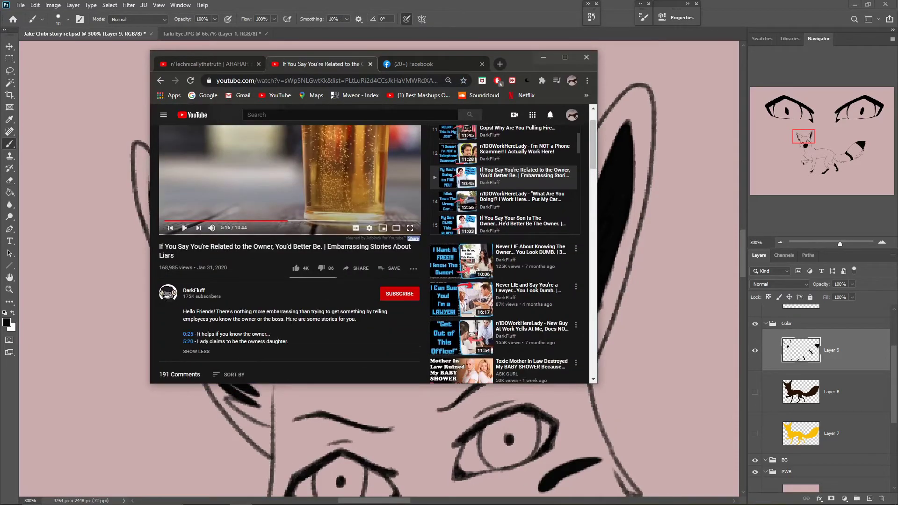
scroll(319, 285, "up", 1)
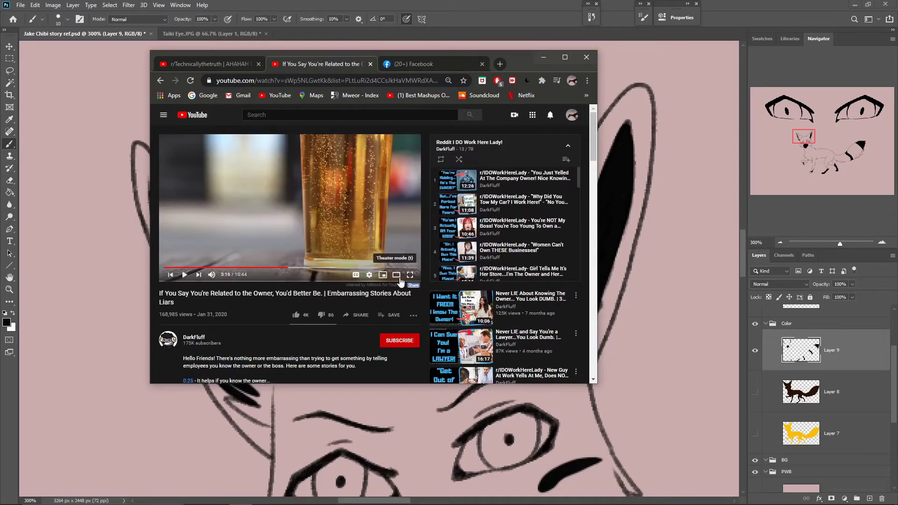
left_click(486, 21)
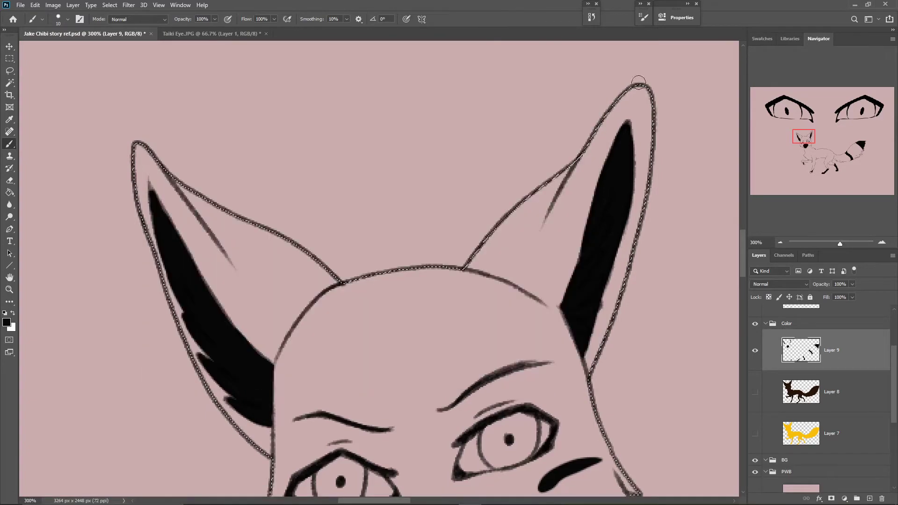
Hide the black markings layer and add a new layer above it in the Color group.
left_click_drag(804, 138, 807, 146)
key("ctrl+minus")
key("ctrl+minus")
key("ctrl+minus")
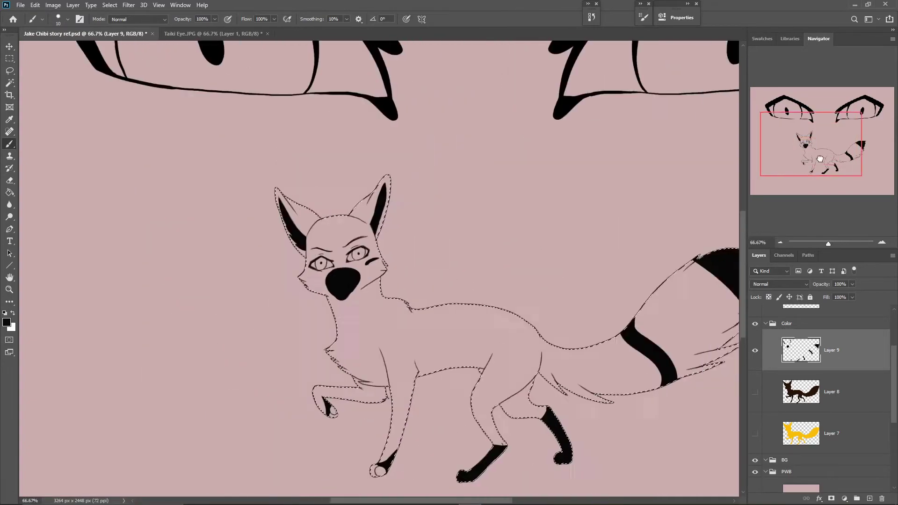
left_click(755, 350)
key("ctrl+plus")
key("ctrl+plus")
key("ctrl+plus")
key("ctrl+shift+alt+n")
Paint the fox's nose with the Nose swatch using a smaller brush.
left_click(790, 39)
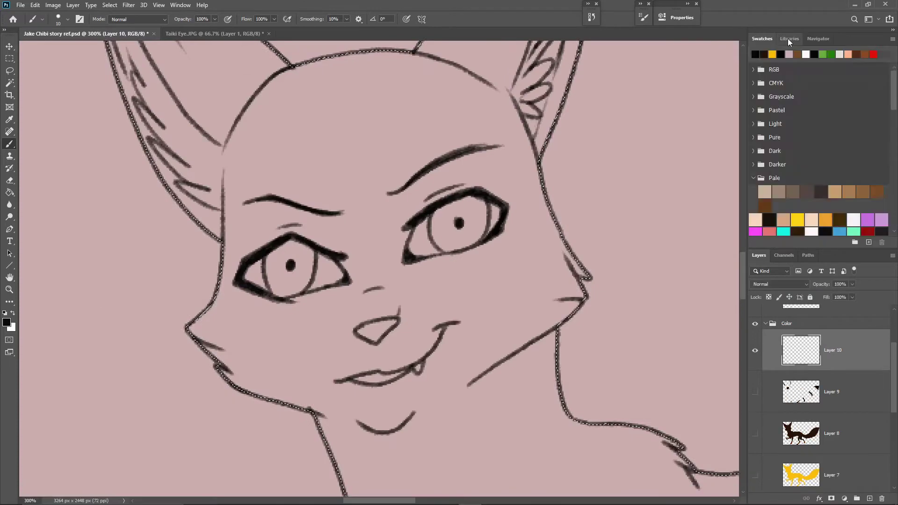
left_click(784, 183)
key("bracketleft")
key("bracketleft")
key("bracketleft")
key("bracketleft")
key("bracketleft")
key("bracketleft")
mouse_move(396, 320)
left_mouse_down()
mouse_move(369, 328)
mouse_move(381, 335)
left_mouse_up()
Paint the teeth on a new layer with the Teeth swatch from the Default color and shading lineart library.
left_click(822, 67)
left_click(810, 100)
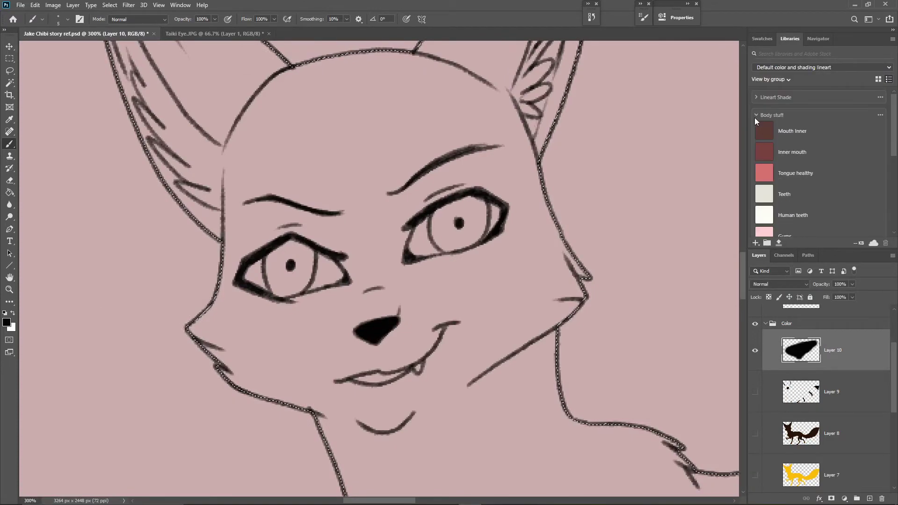
left_click(765, 192)
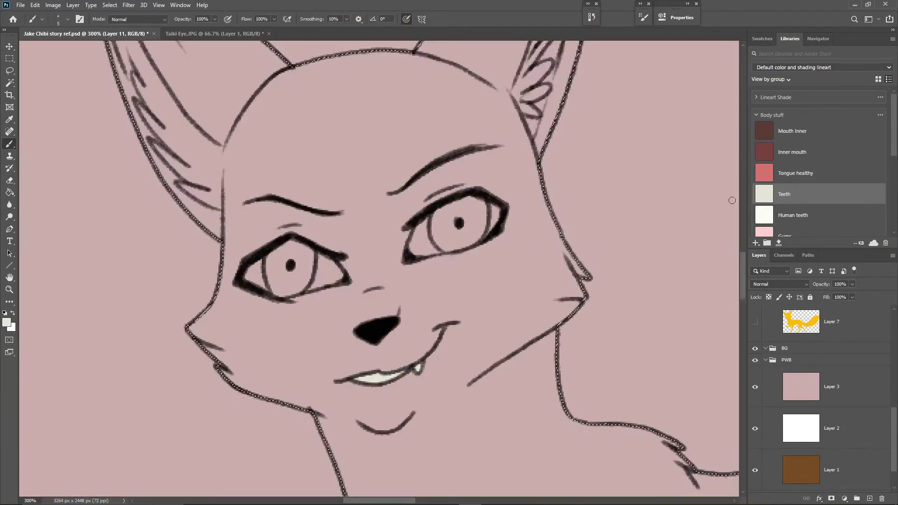
Paint the whites of the fox's eyes on a new layer above the teeth layer using a smaller brush.
scroll(824, 397, "up", 5)
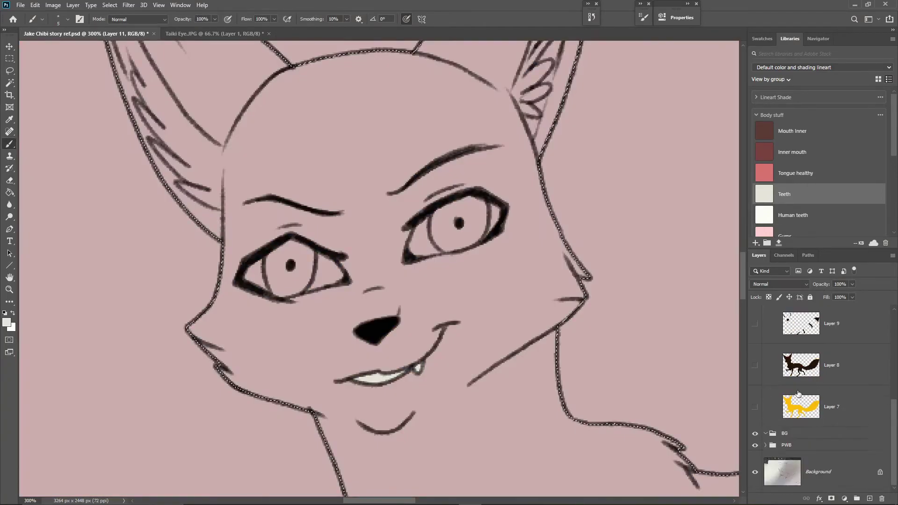
left_click(772, 115)
left_click(818, 39)
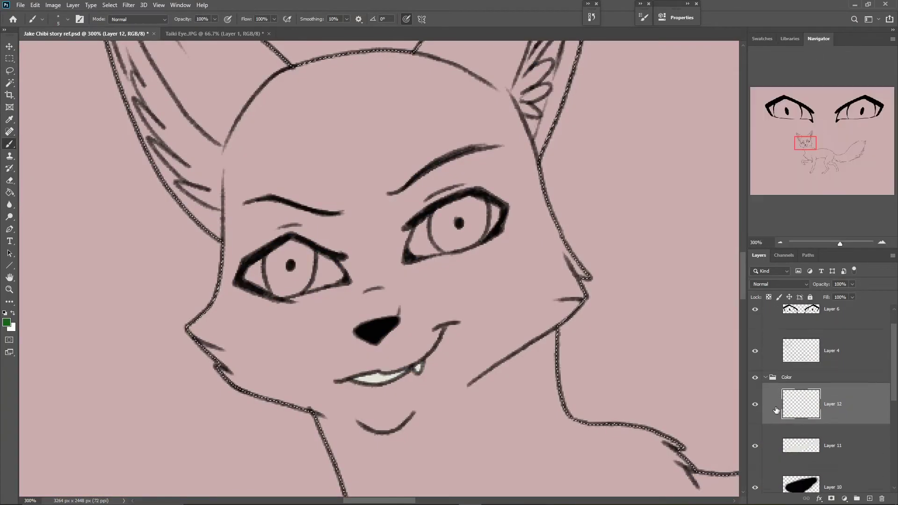
mouse_move(806, 145)
left_mouse_down()
mouse_move(826, 161)
mouse_move(803, 143)
left_mouse_up()
key("bracketleft")
mouse_move(513, 254)
left_mouse_down()
mouse_move(433, 327)
mouse_move(468, 323)
left_mouse_up()
left_click_drag(512, 281, 496, 313)
left_click_drag(332, 332, 345, 353)
Paint the white areas on both sides of the iris in the large right-hand eye with a size 50 brush.
left_click(856, 107)
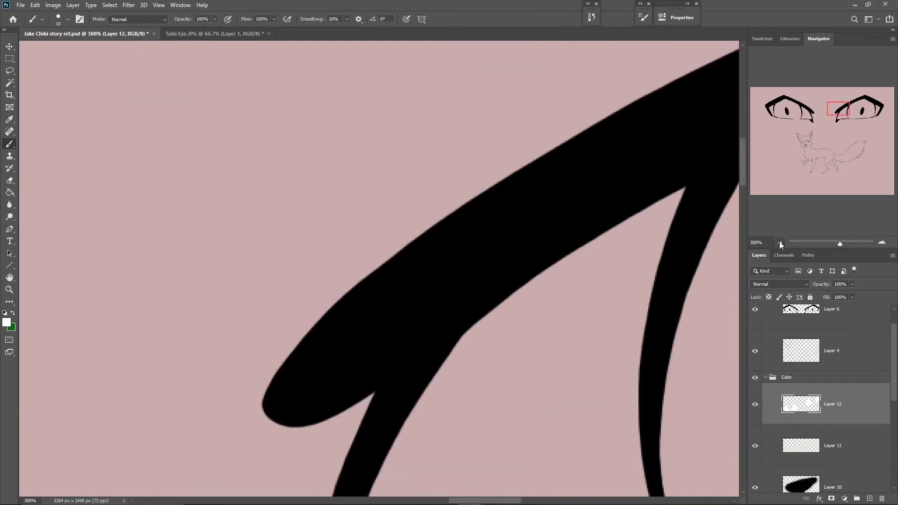
key("ctrl+minus")
key("ctrl+minus")
key("bracketright")
key("bracketright")
key("bracketright")
key("bracketright")
key("bracketright")
key("bracketright")
key("bracketright")
left_click_drag(605, 332, 640, 303)
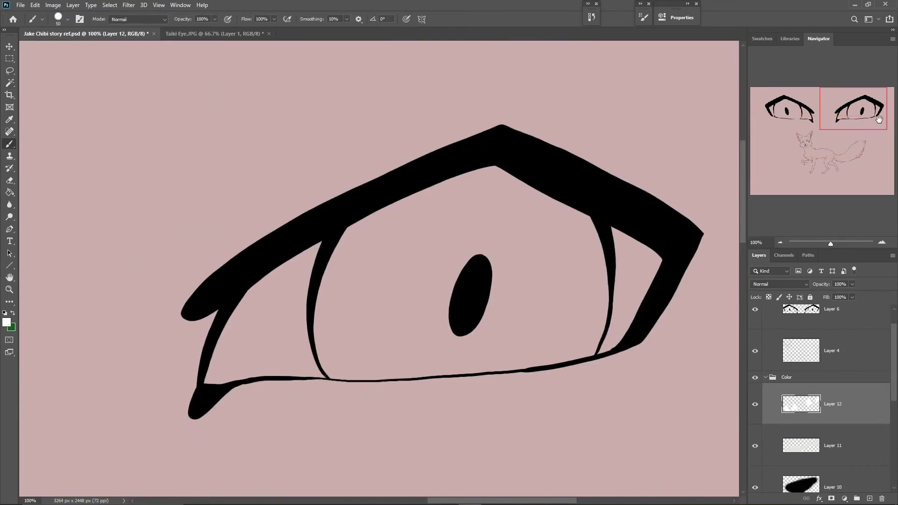
left_click_drag(587, 346, 650, 255)
left_click_drag(313, 250, 252, 358)
left_click_drag(335, 365, 341, 357)
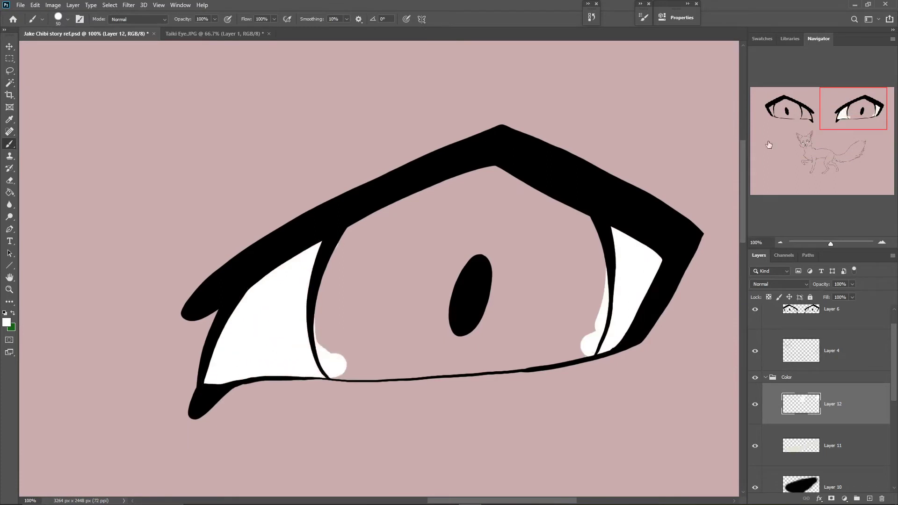
Paint the white areas on both sides of the iris in the large left-hand eye.
scroll(341, 357, "up", 2)
scroll(331, 345, "left", 10)
mouse_move(473, 309)
left_mouse_down()
mouse_move(538, 311)
mouse_move(552, 327)
left_mouse_up()
scroll(494, 320, "up", 1)
left_click_drag(468, 262, 515, 323)
scroll(496, 299, "left", 3)
left_click_drag(248, 281, 285, 374)
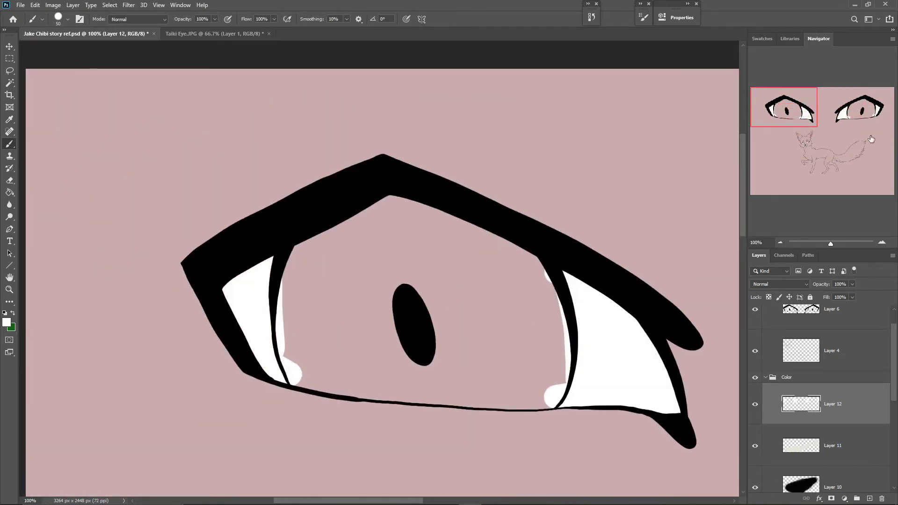
key("alt+Tab")
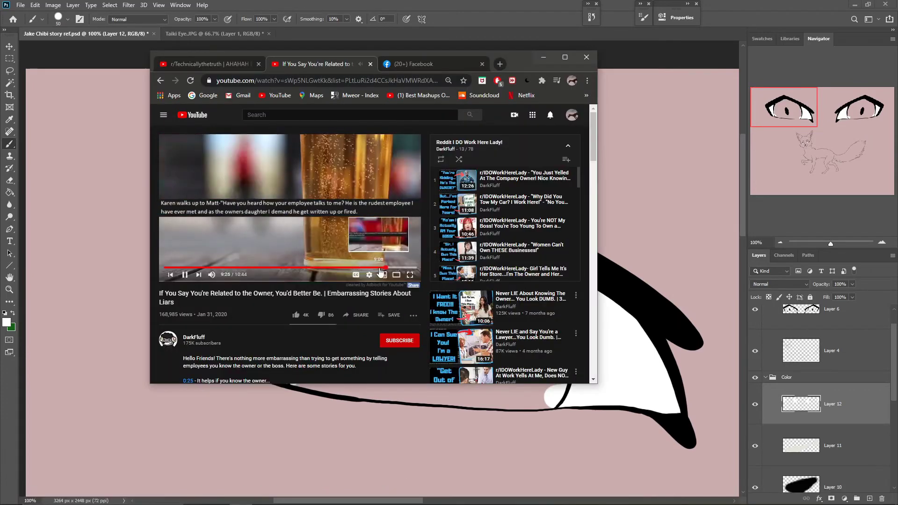
key("alt+Tab")
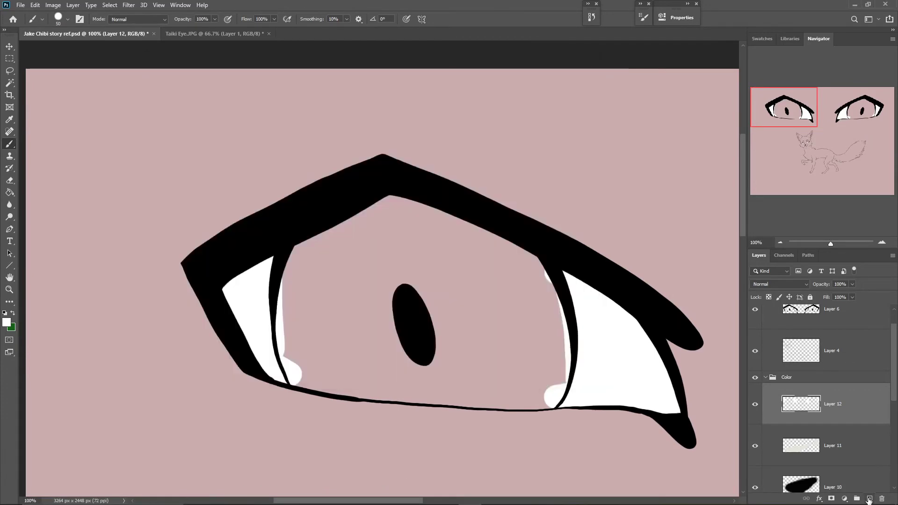
Add a new layer above the eye whites and paint both of the fox's irises green.
key("ctrl+shift+alt+n")
left_click_drag(803, 115, 807, 142)
key("ctrl+plus")
key("ctrl+plus")
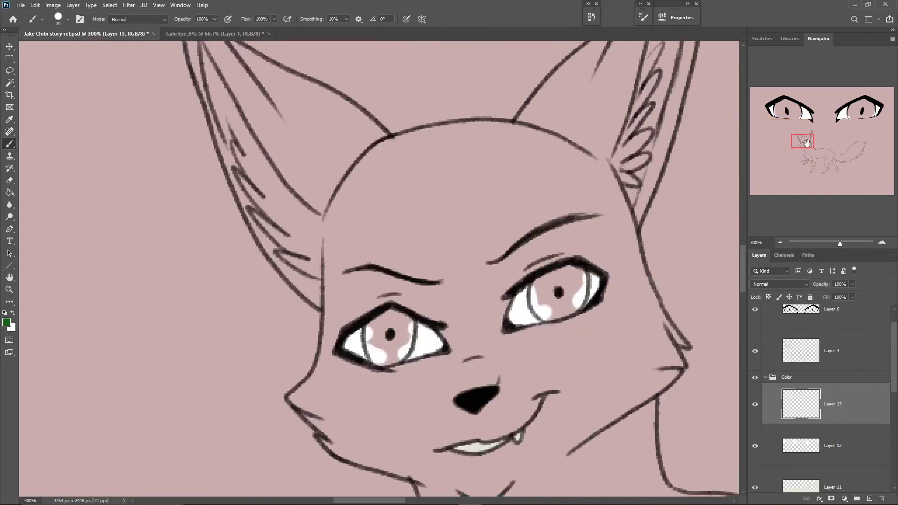
mouse_move(545, 292)
left_mouse_down()
mouse_move(547, 315)
mouse_move(576, 303)
mouse_move(575, 281)
left_mouse_up()
left_click_drag(374, 323, 376, 357)
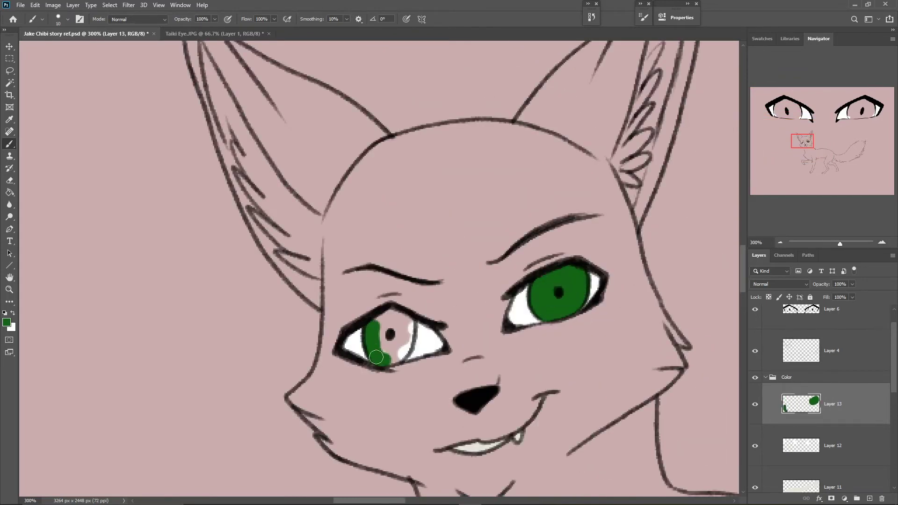
left_click_drag(409, 323, 396, 350)
Paint a green border along the inner edges of the irises in both large eyes.
key("ctrl+1")
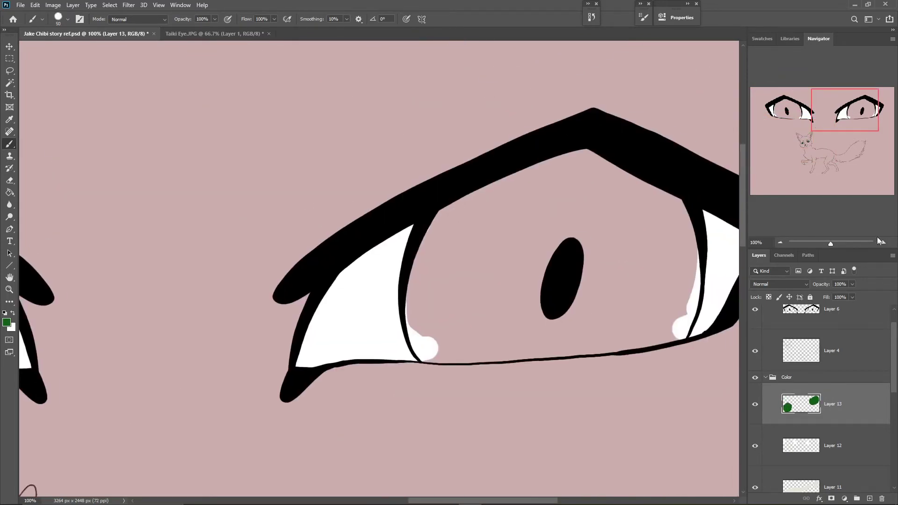
left_click(882, 242)
mouse_move(155, 428)
left_mouse_down()
mouse_move(242, 137)
mouse_move(411, 99)
mouse_move(627, 266)
mouse_move(609, 369)
mouse_move(404, 401)
mouse_move(115, 416)
left_mouse_up()
left_click(785, 111)
mouse_move(162, 320)
left_mouse_down()
mouse_move(175, 356)
mouse_move(309, 378)
mouse_move(678, 394)
left_mouse_up()
key("ctrl+1")
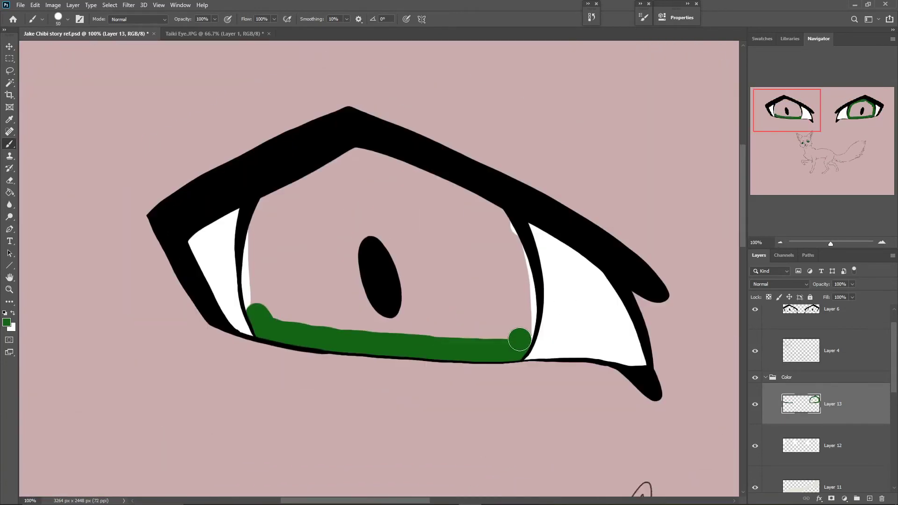
mouse_move(519, 339)
left_mouse_down()
mouse_move(509, 235)
mouse_move(292, 183)
mouse_move(257, 311)
left_mouse_up()
Fill the remaining inside of both large irises with green using a size 100 brush.
left_click(847, 108)
key("bracketright")
key("bracketright")
key("bracketright")
key("bracketright")
key("bracketright")
mouse_move(421, 330)
left_mouse_down()
mouse_move(645, 296)
mouse_move(617, 238)
mouse_move(468, 262)
left_mouse_up()
left_click(785, 111)
mouse_move(215, 277)
left_mouse_down()
mouse_move(341, 210)
mouse_move(281, 243)
left_mouse_up()
key("ctrl+minus")
key("ctrl+minus")
key("ctrl+minus")
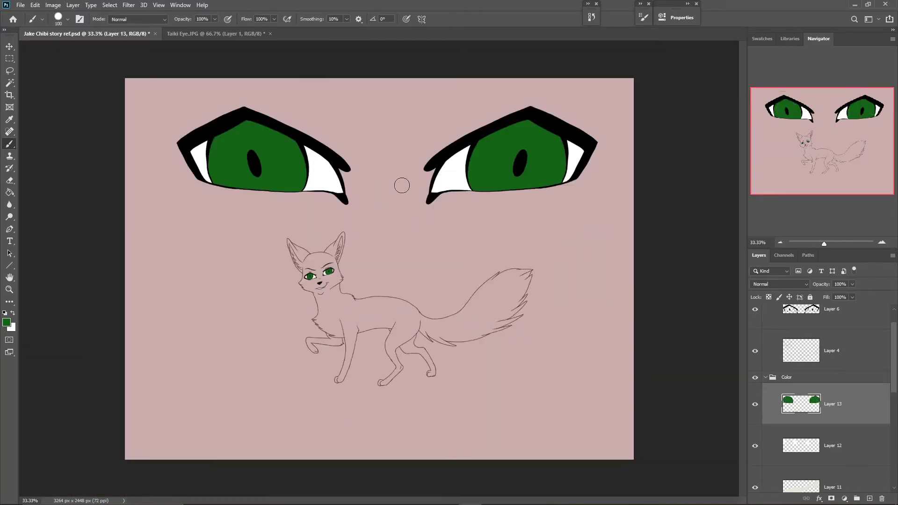
Select the large left-hand eye's pupil on the eye line art layer and rotate it upright.
key("alt+bracketright")
key("alt+bracketright")
key("alt+bracketright")
key("ctrl+plus")
key("ctrl+plus")
key("m")
left_click_drag(227, 174, 276, 241)
key("v")
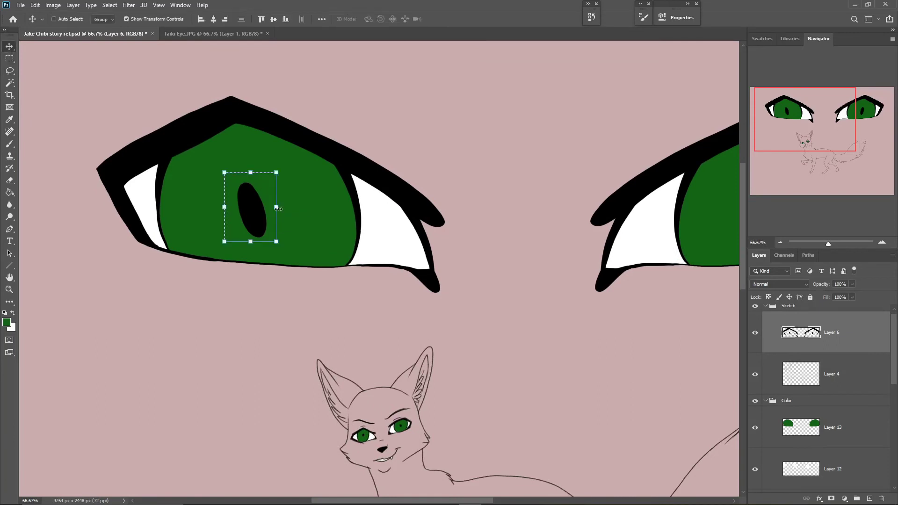
left_click_drag(279, 210, 275, 232)
key("Return")
Select the large right-hand eye's pupil and rotate it about -13.8° so it stands upright.
left_click(833, 119)
key("m")
key("v")
left_click_drag(533, 168, 638, 236)
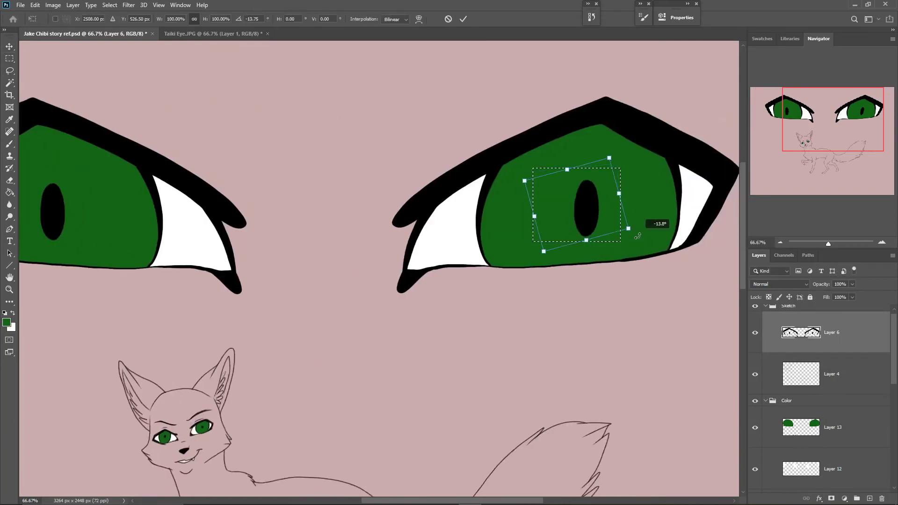
key("Return")
Clear the selection and show the fox's hidden brown body and black markings layers.
key("ctrl+minus")
key("w")
left_click(535, 224)
scroll(577, 249, "down", 3)
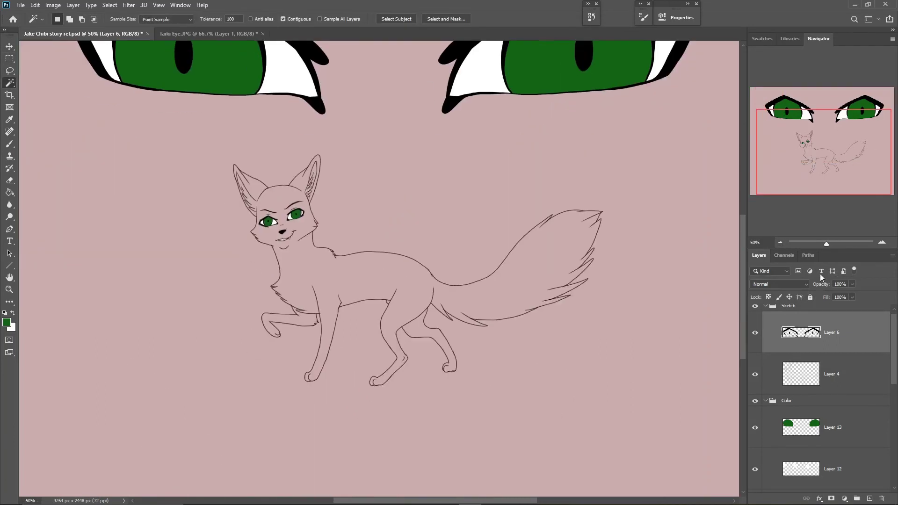
scroll(823, 374, "down", 5)
left_click(755, 413)
key("ctrl+minus")
left_click(754, 372)
scroll(757, 373, "up", 4)
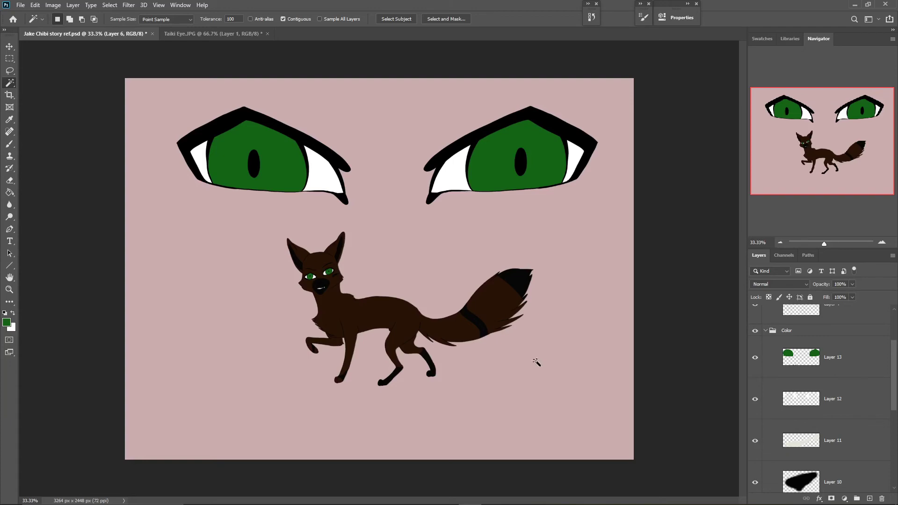
Open Hawkshadow5000 watermark.png, copy the watermark onto a new layer in the Sketch group and close the Taiki Eye.JPG document.
left_click(20, 5)
mouse_move(70, 112)
left_click(331, 112)
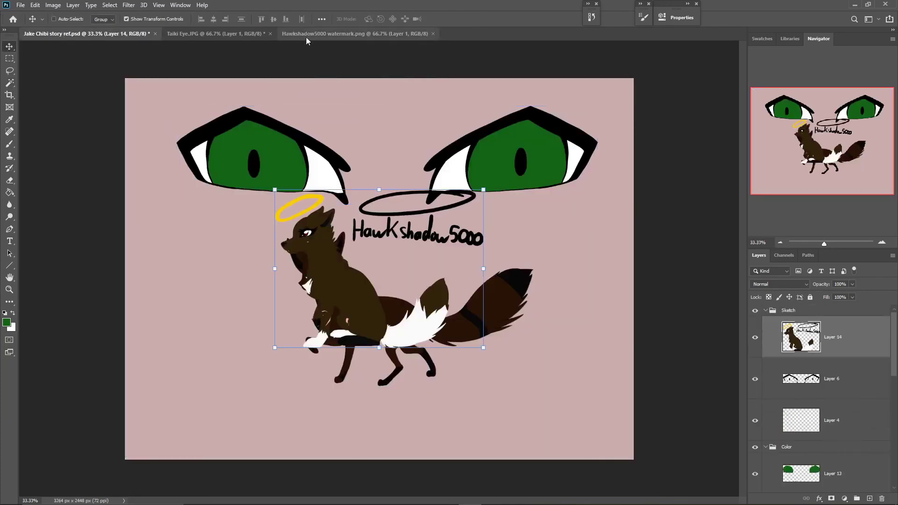
left_click(270, 34)
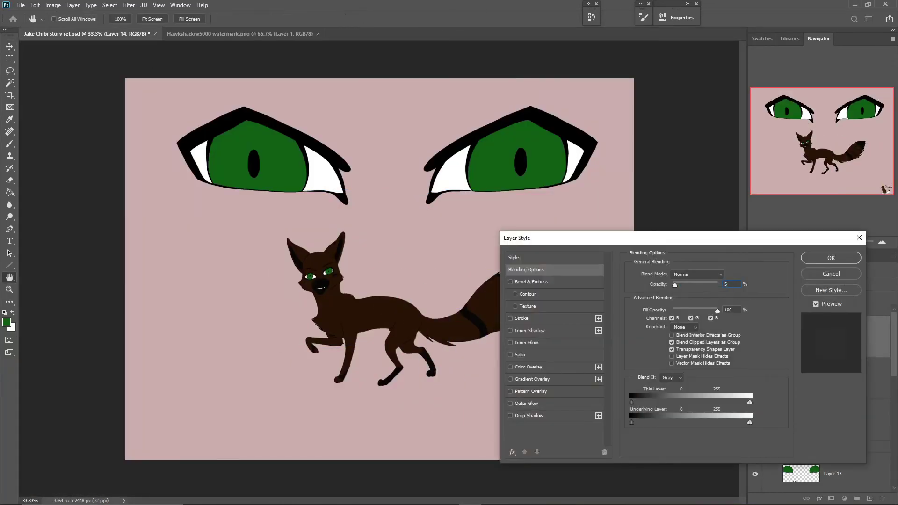
Reduce the opacity of the watermark in the canvas's lower-right corner and collapse the Sketch group.
key("Return")
left_click(788, 310)
key("v")
key("alt+Tab")
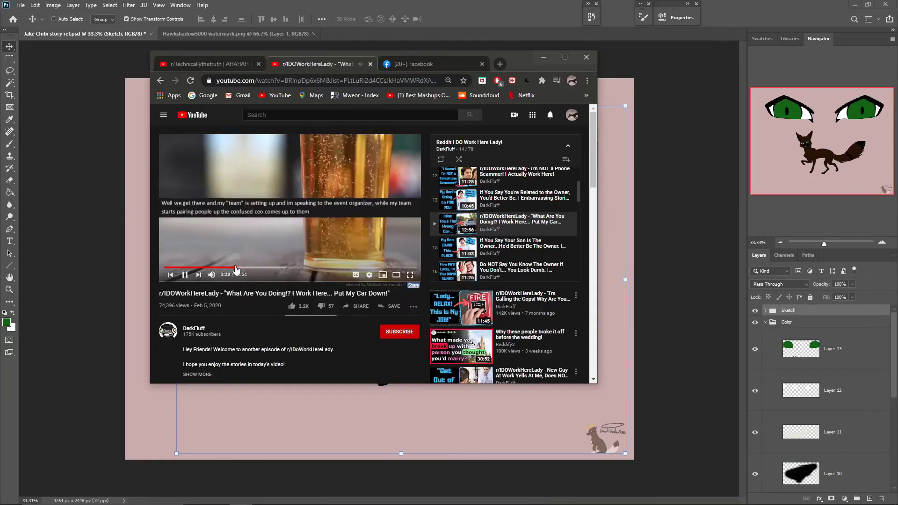
key("alt+Tab")
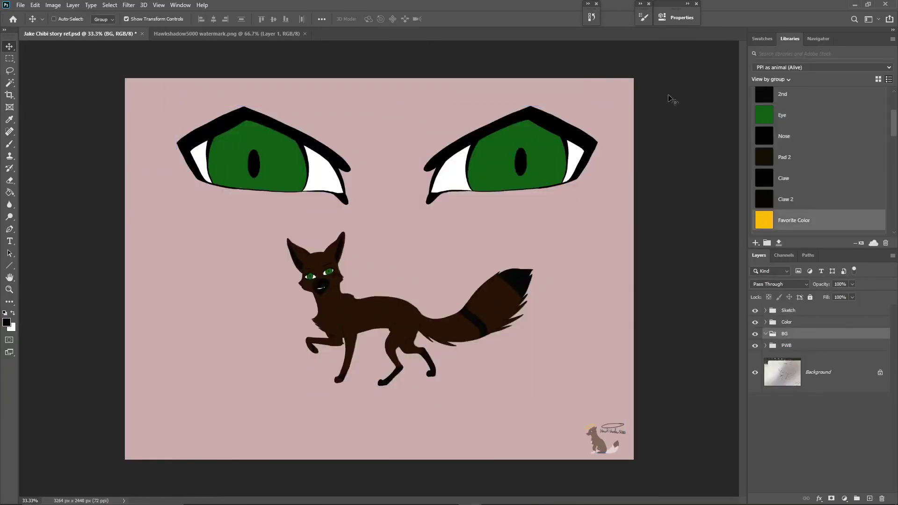
Draw a vertical linear gradient from the Favorite Color yellow to black on a new layer in the BG group.
left_click(9, 192)
left_click(818, 38)
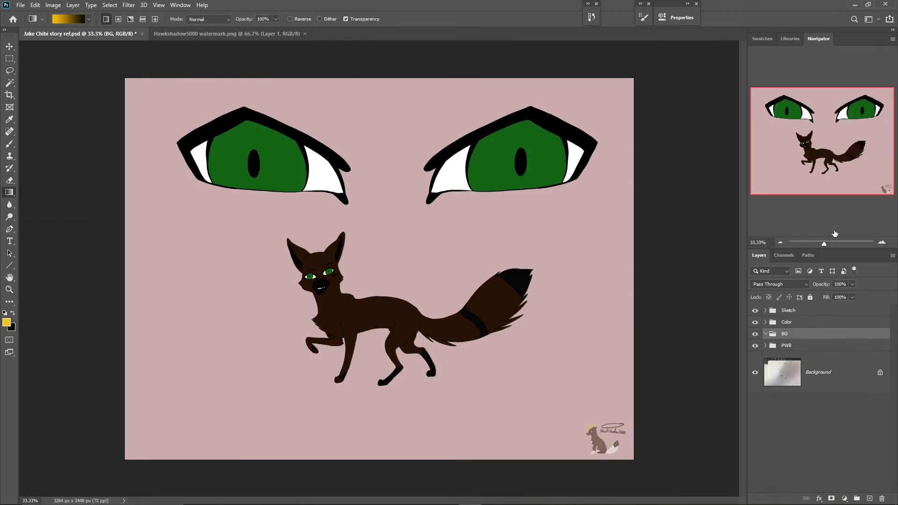
left_click(869, 499)
left_click_drag(385, 225, 385, 452)
Save the finished reference sheet with Save As.
left_click(20, 5)
left_click(42, 133)
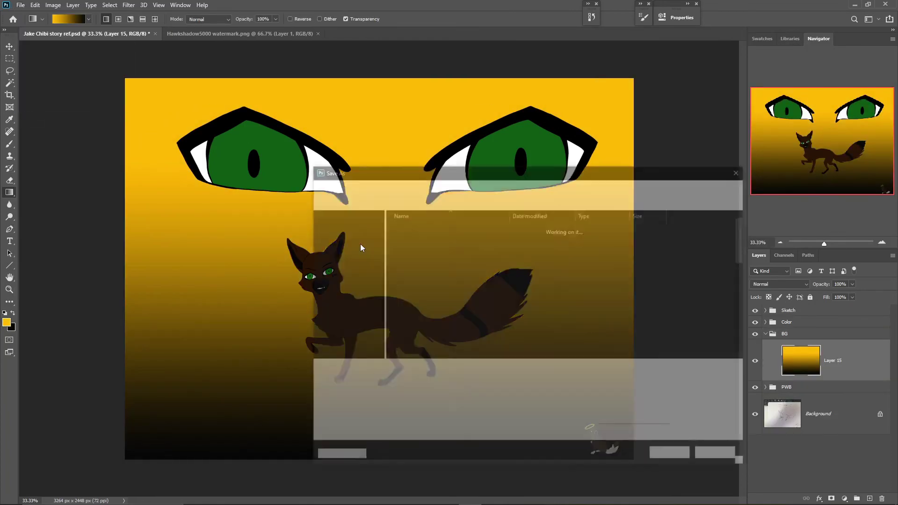
key("Return")
key("alt+Tab")
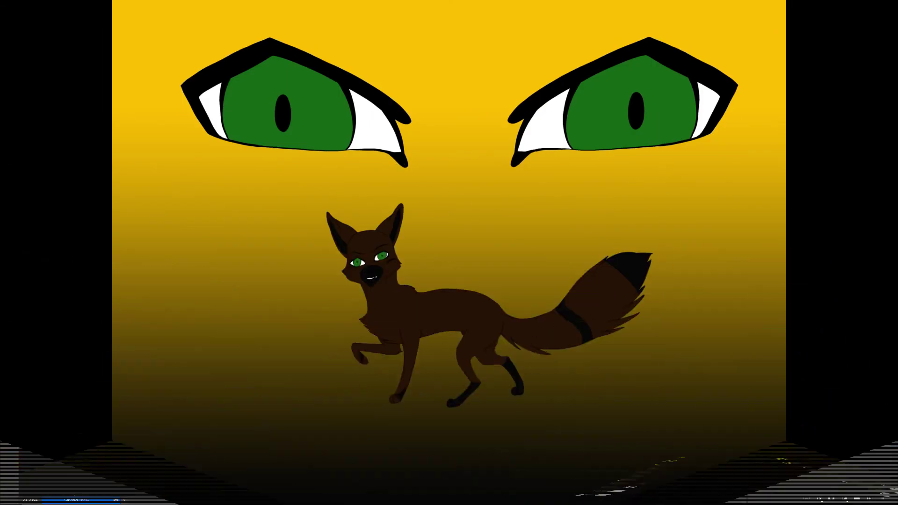